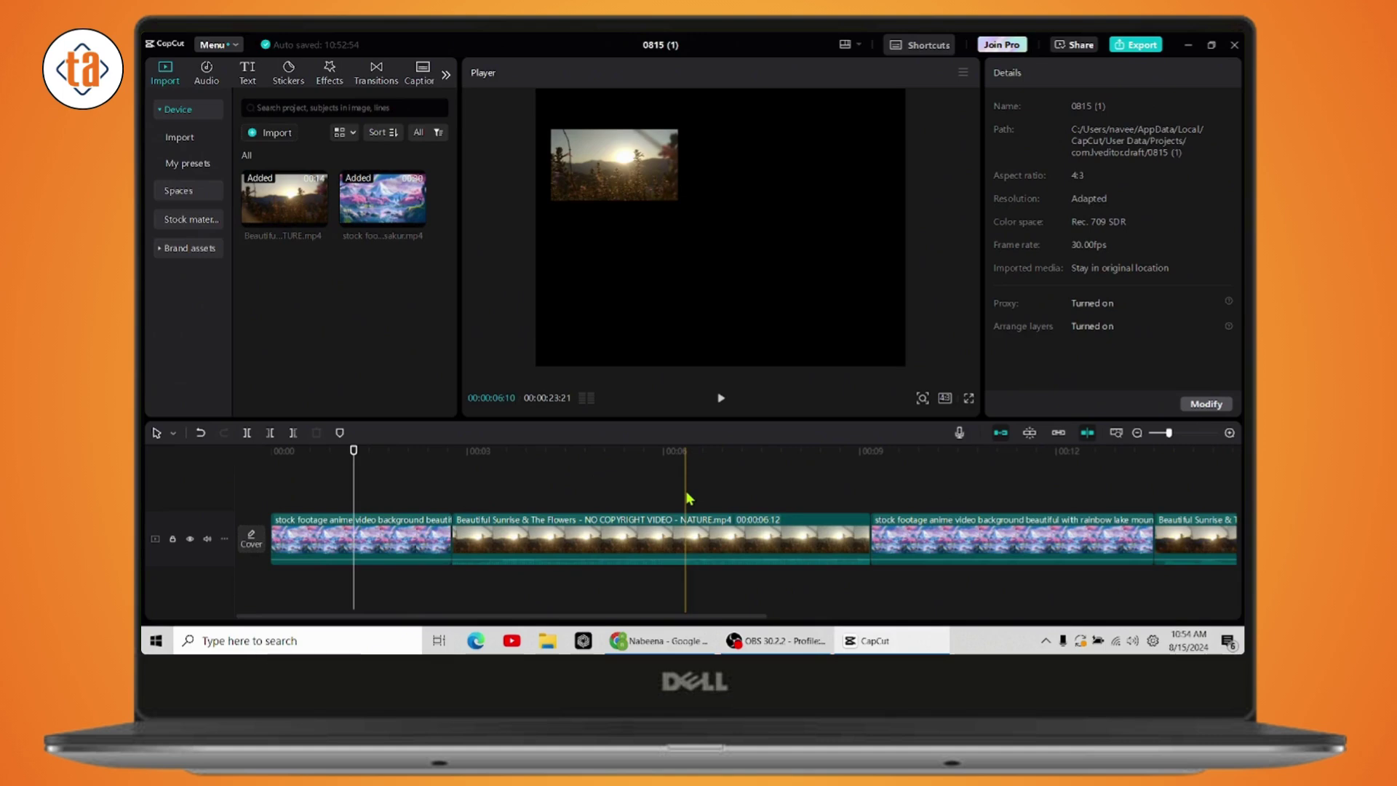
# Activate the Select tool, select the first stock footage clip on the timeline, and display the available selection modes.
pyautogui.click(174, 434)
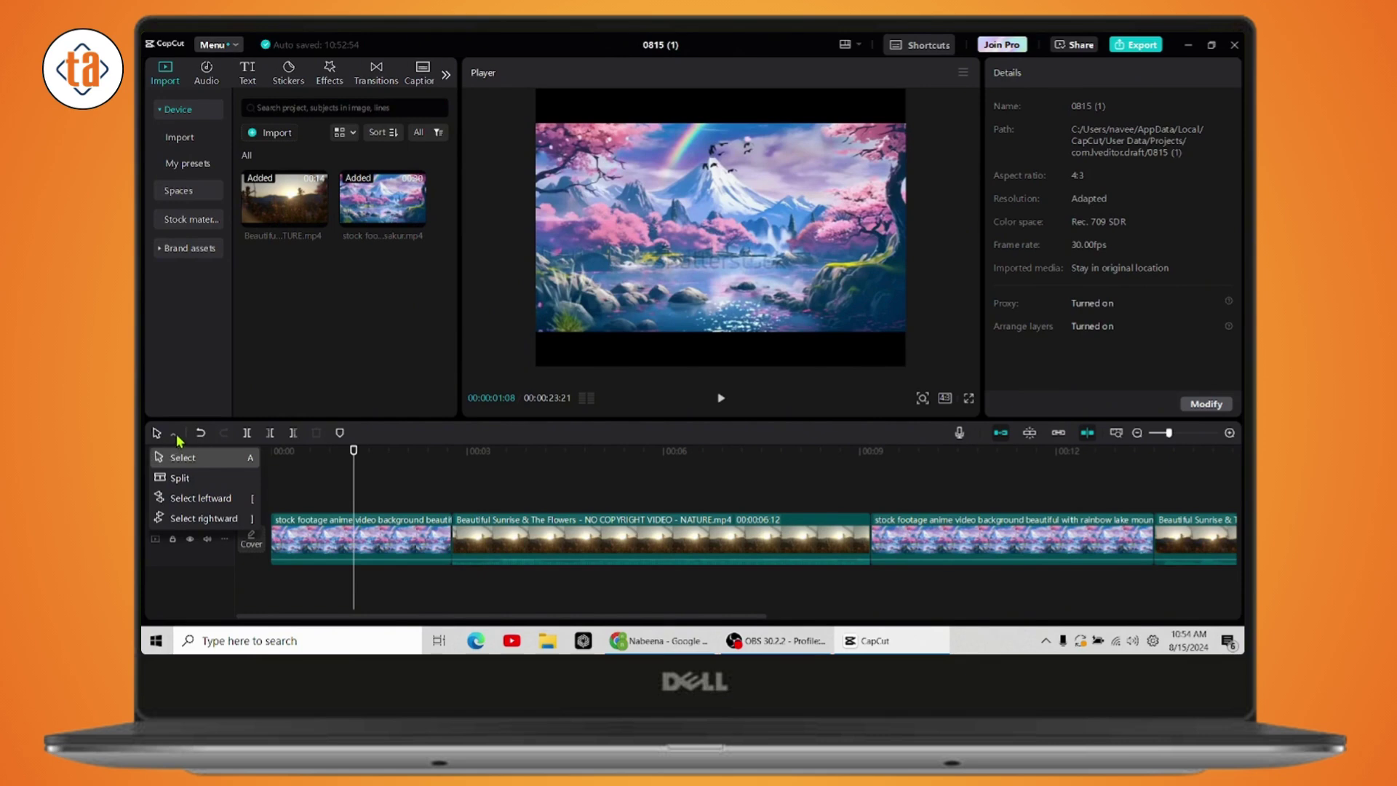
pyautogui.click(202, 460)
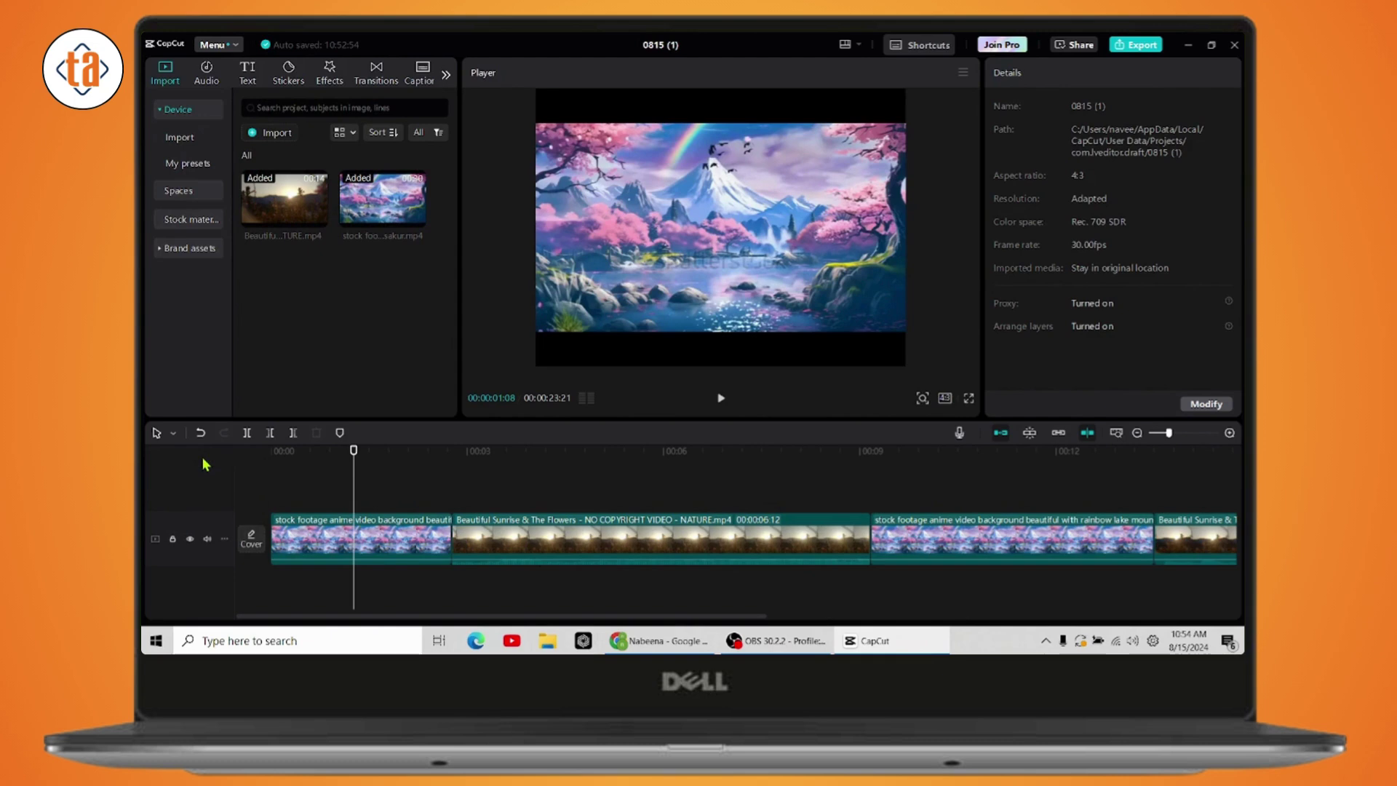
pyautogui.click(313, 537)
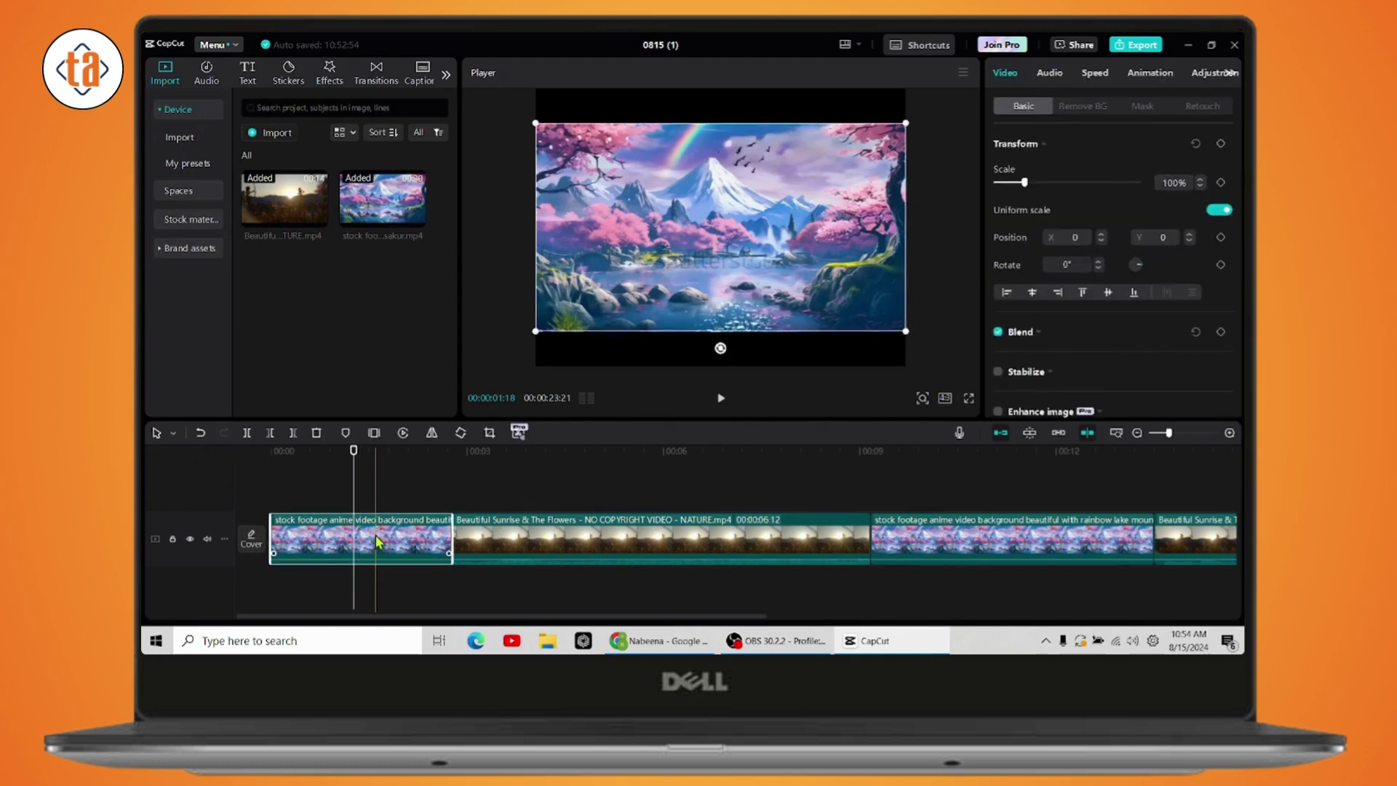
pyautogui.click(175, 435)
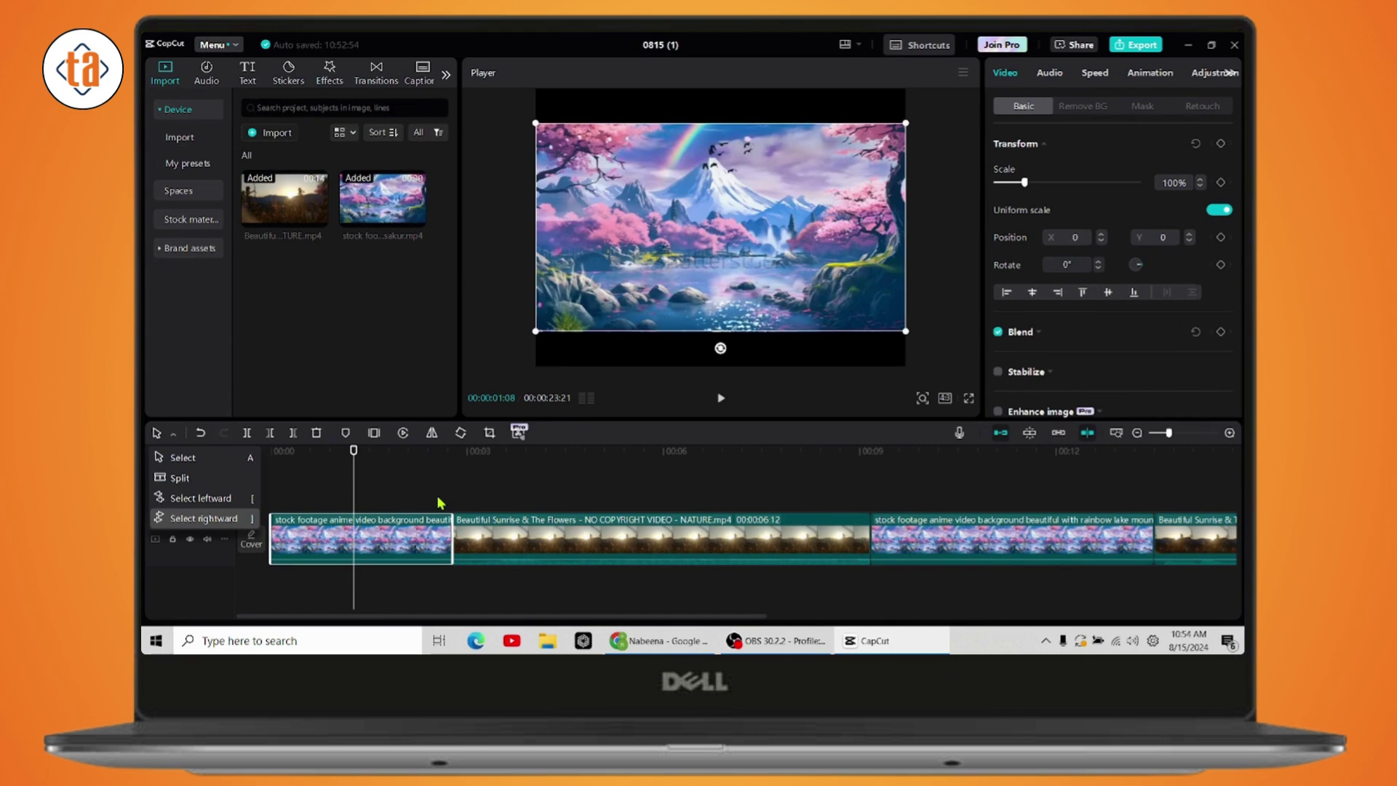
# Undo and redo the last timeline edit, and try splitting the first stock footage clip at the playhead.
pyautogui.click(203, 434)
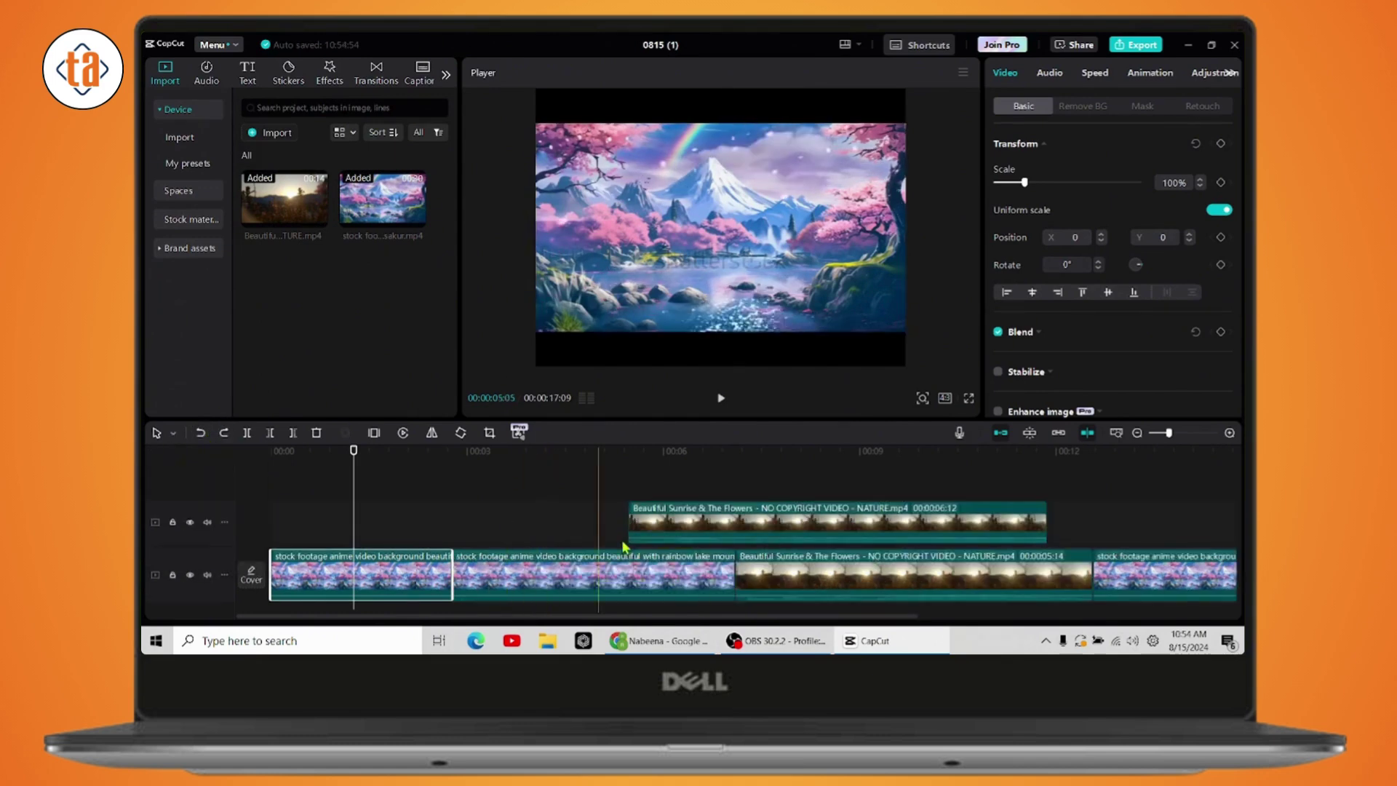
pyautogui.click(225, 433)
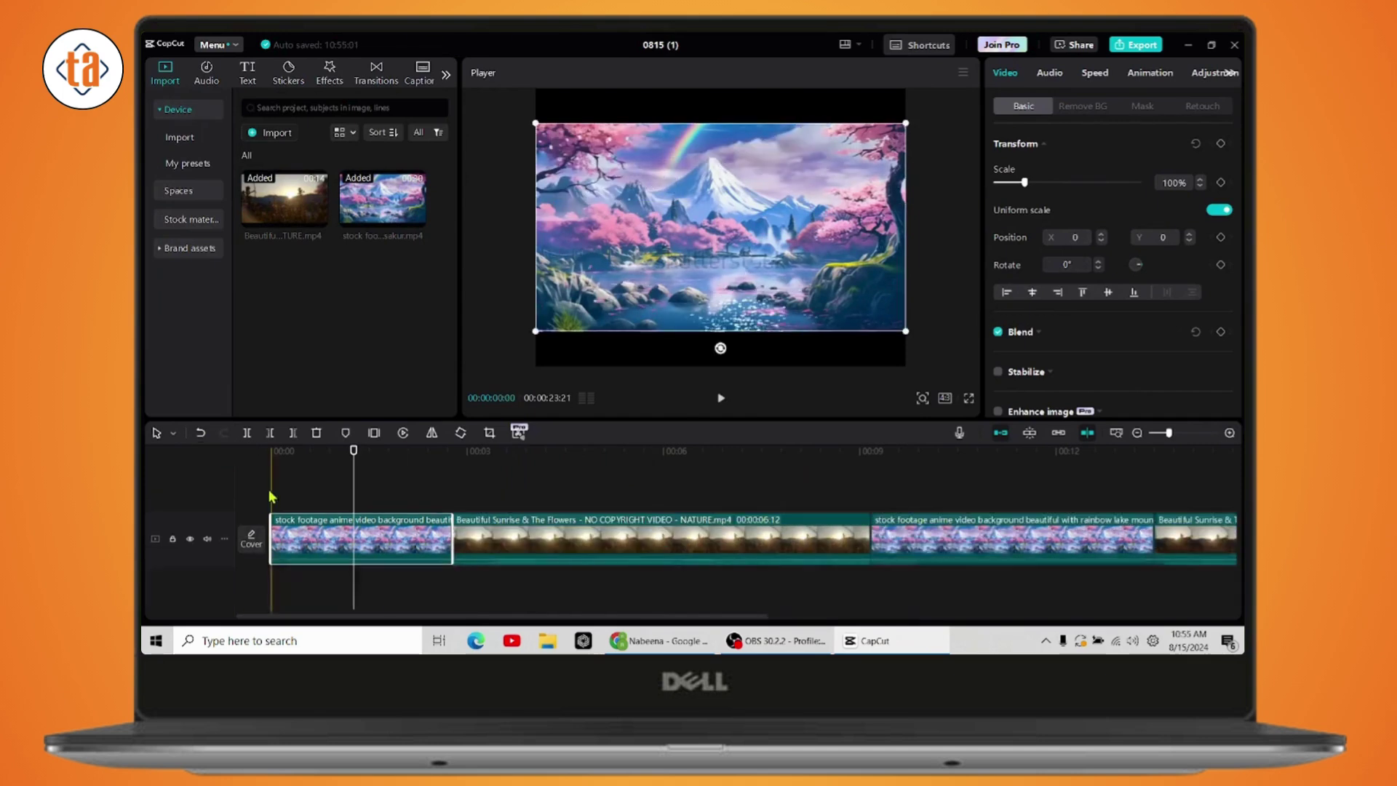
pyautogui.click(247, 434)
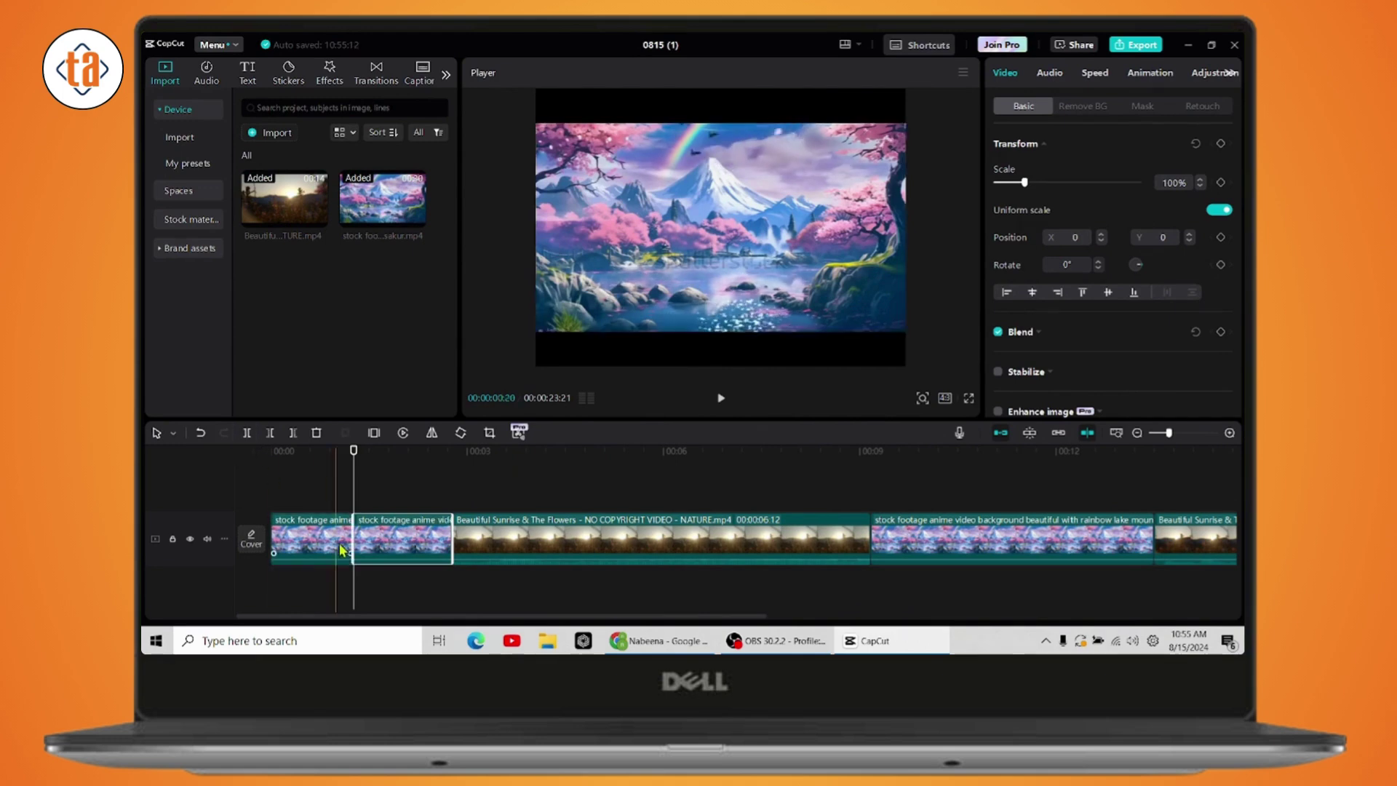
pyautogui.hotkey('ctrl', 'z')
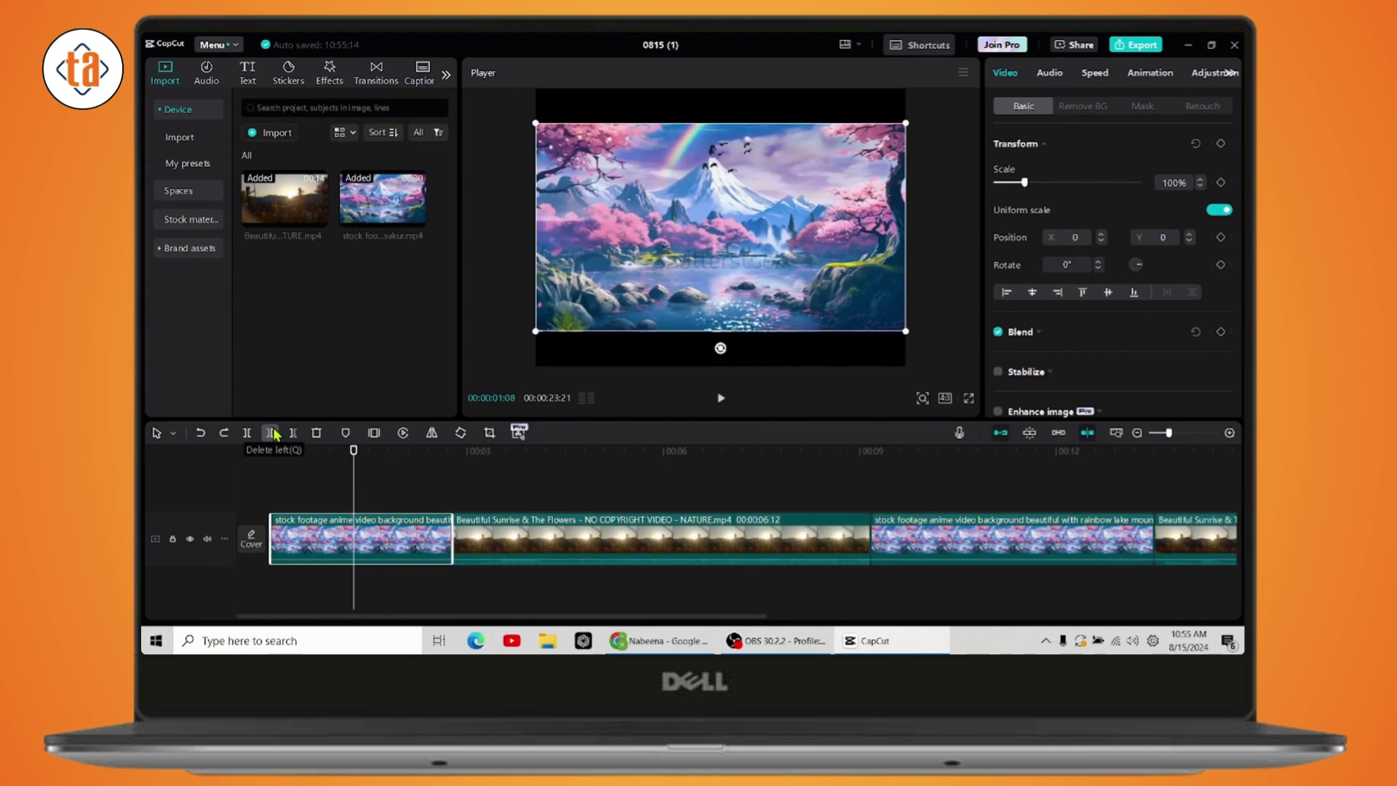
# Place the playhead at 00:00:01:28 and remove the part of the first stock footage clip before it.
pyautogui.click(391, 480)
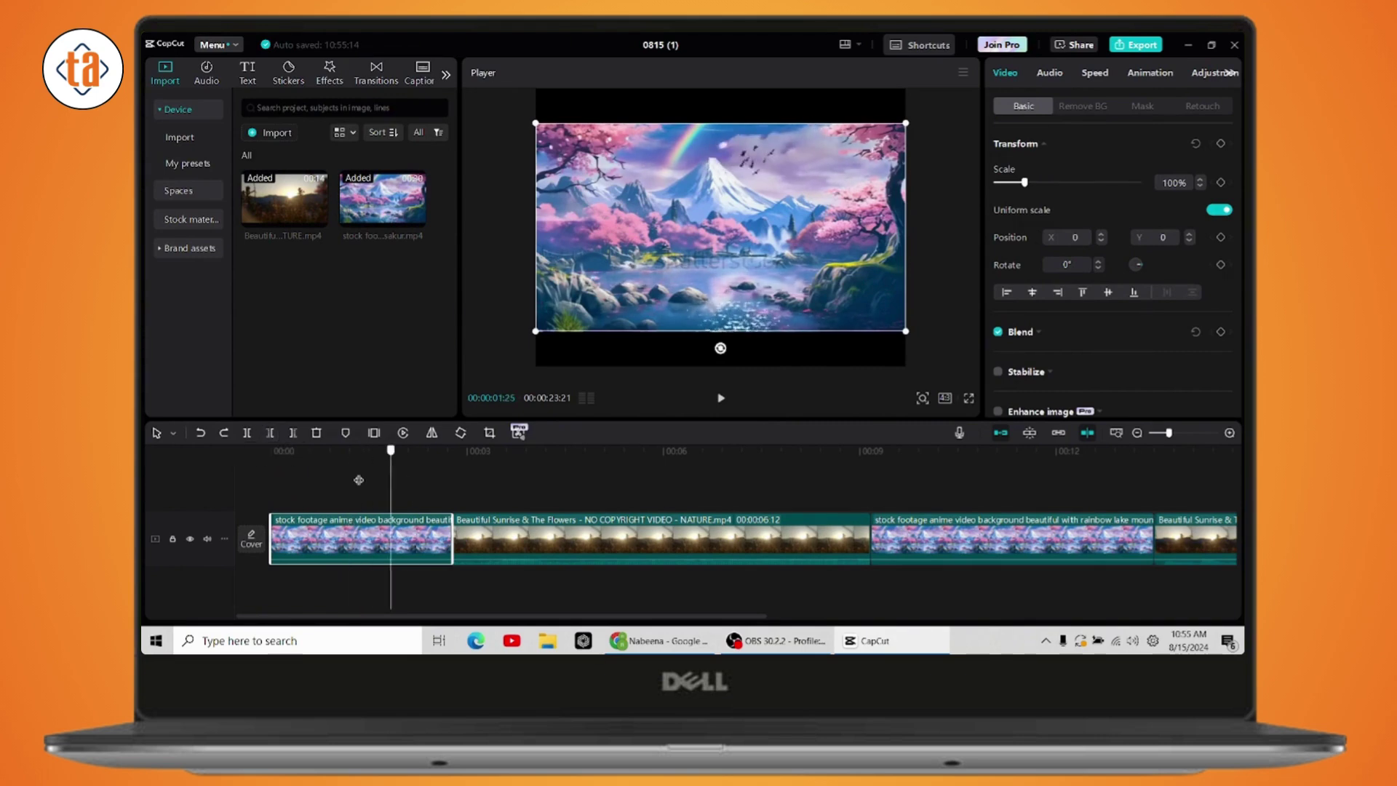
pyautogui.moveTo(391, 481)
pyautogui.mouseDown()
pyautogui.moveTo(420, 481)
pyautogui.moveTo(397, 486)
pyautogui.mouseUp()
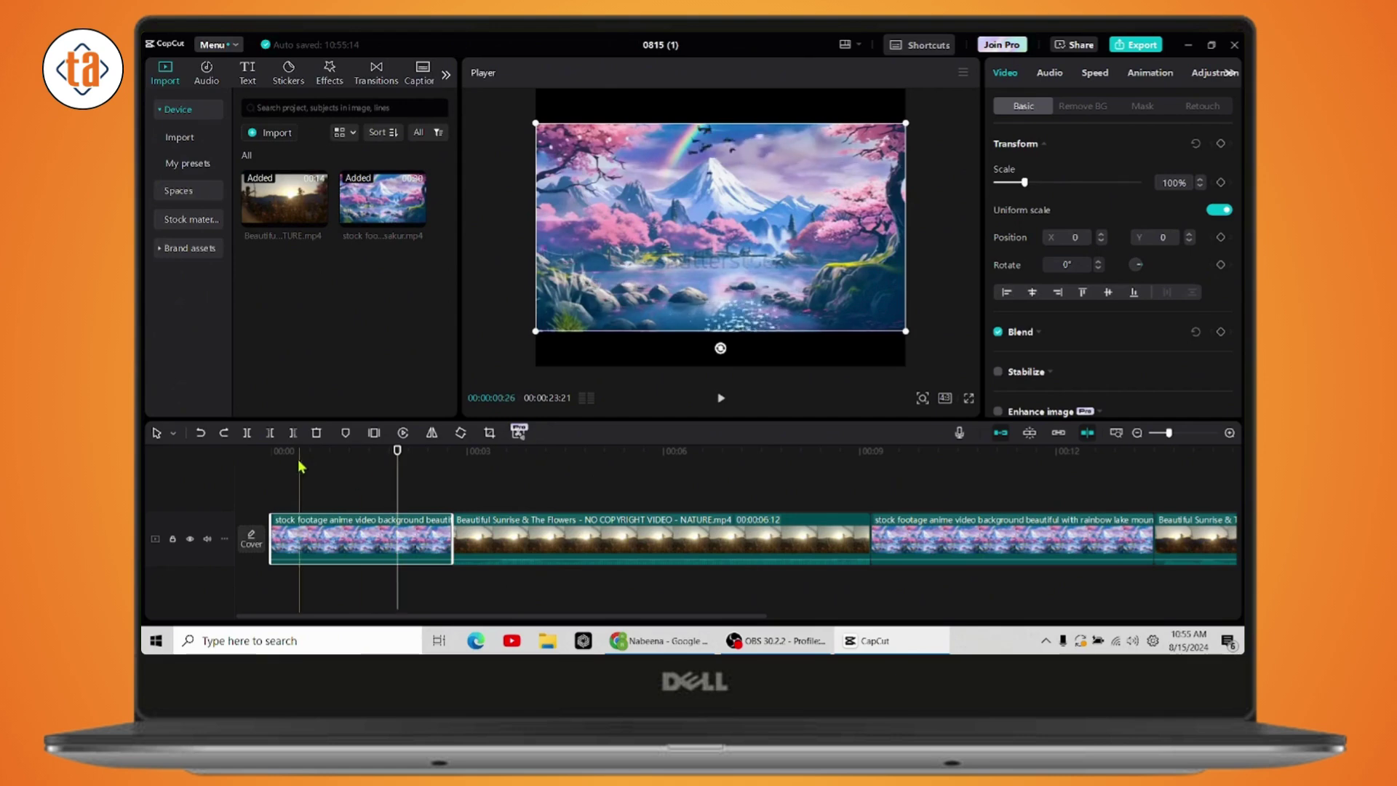
pyautogui.click(271, 433)
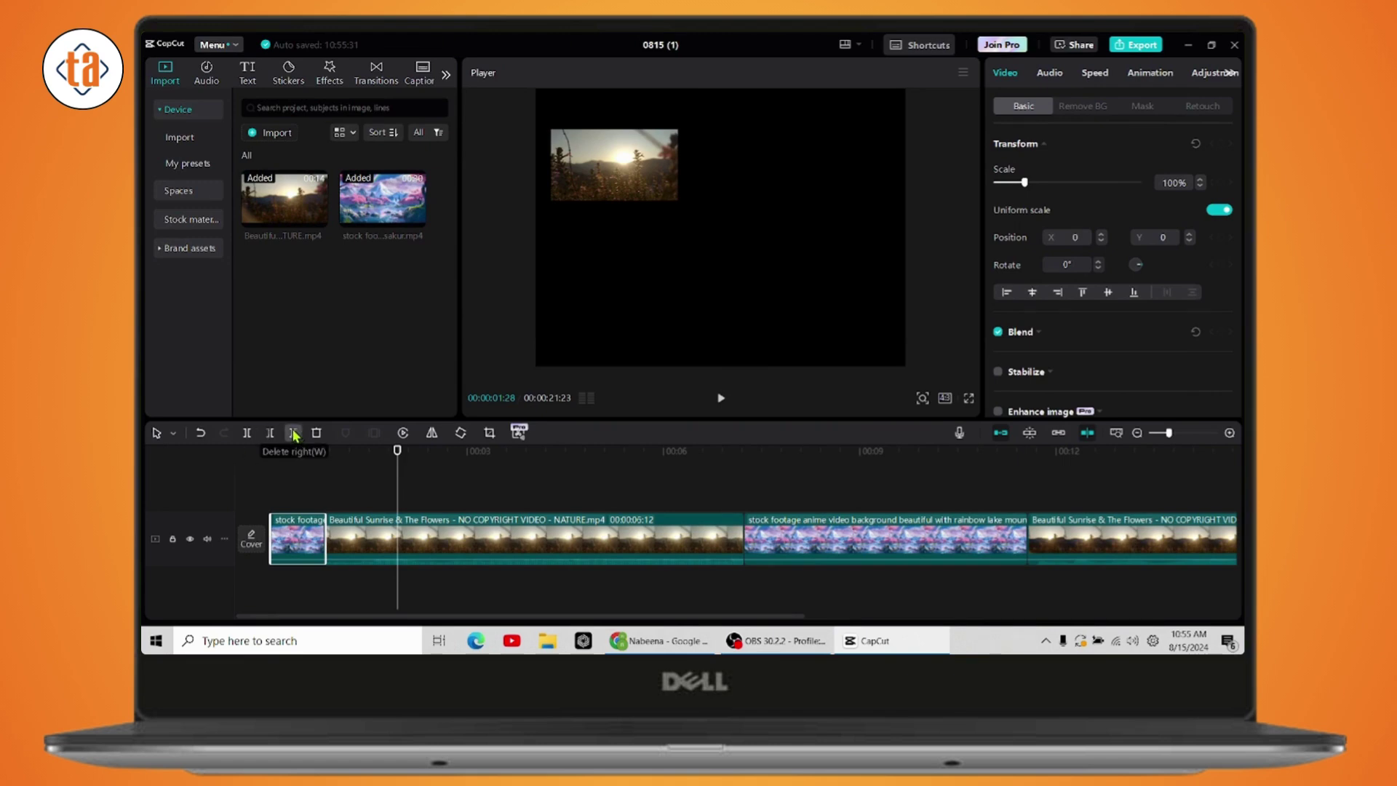
# Trim off the first Beautiful Sunrise clip after the playhead and delete its remaining piece.
pyautogui.click(293, 433)
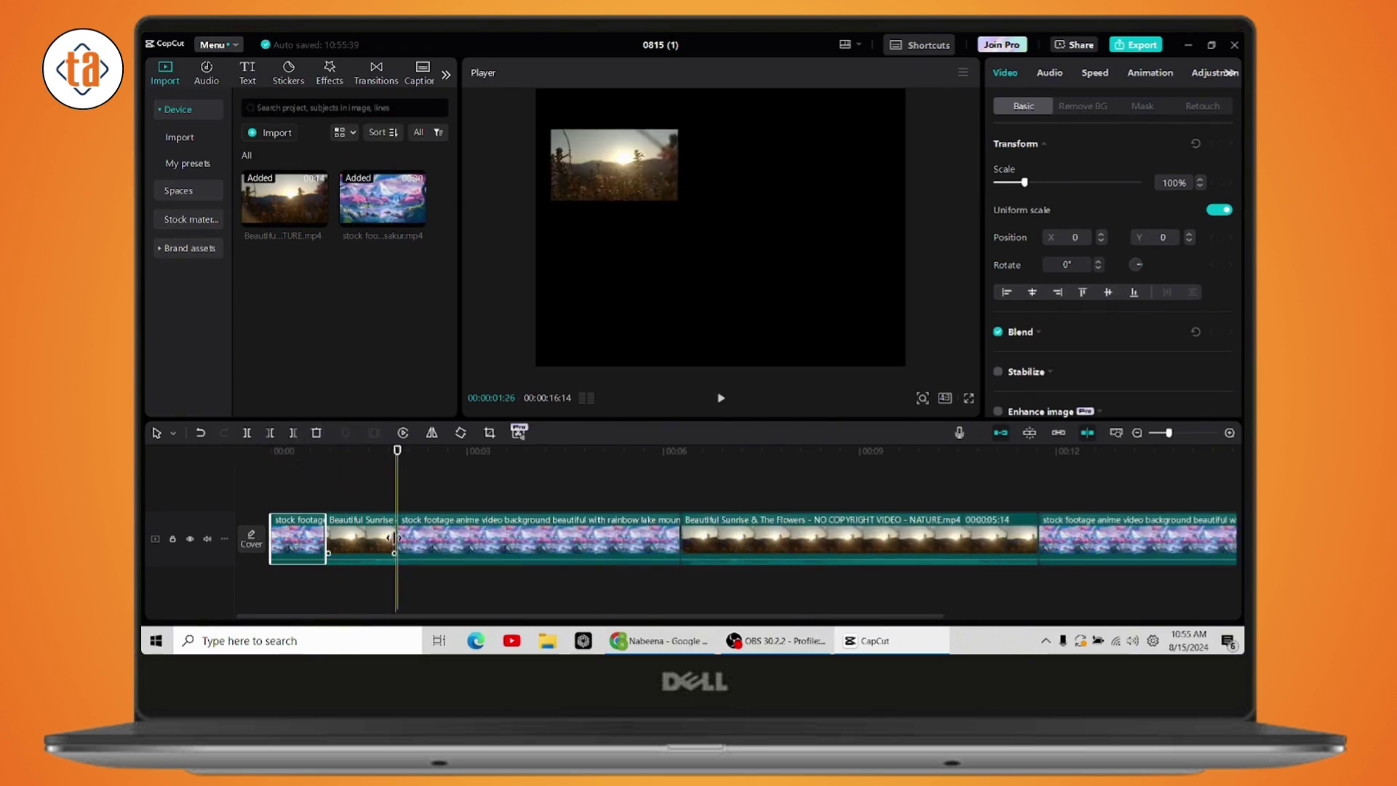
pyautogui.click(364, 540)
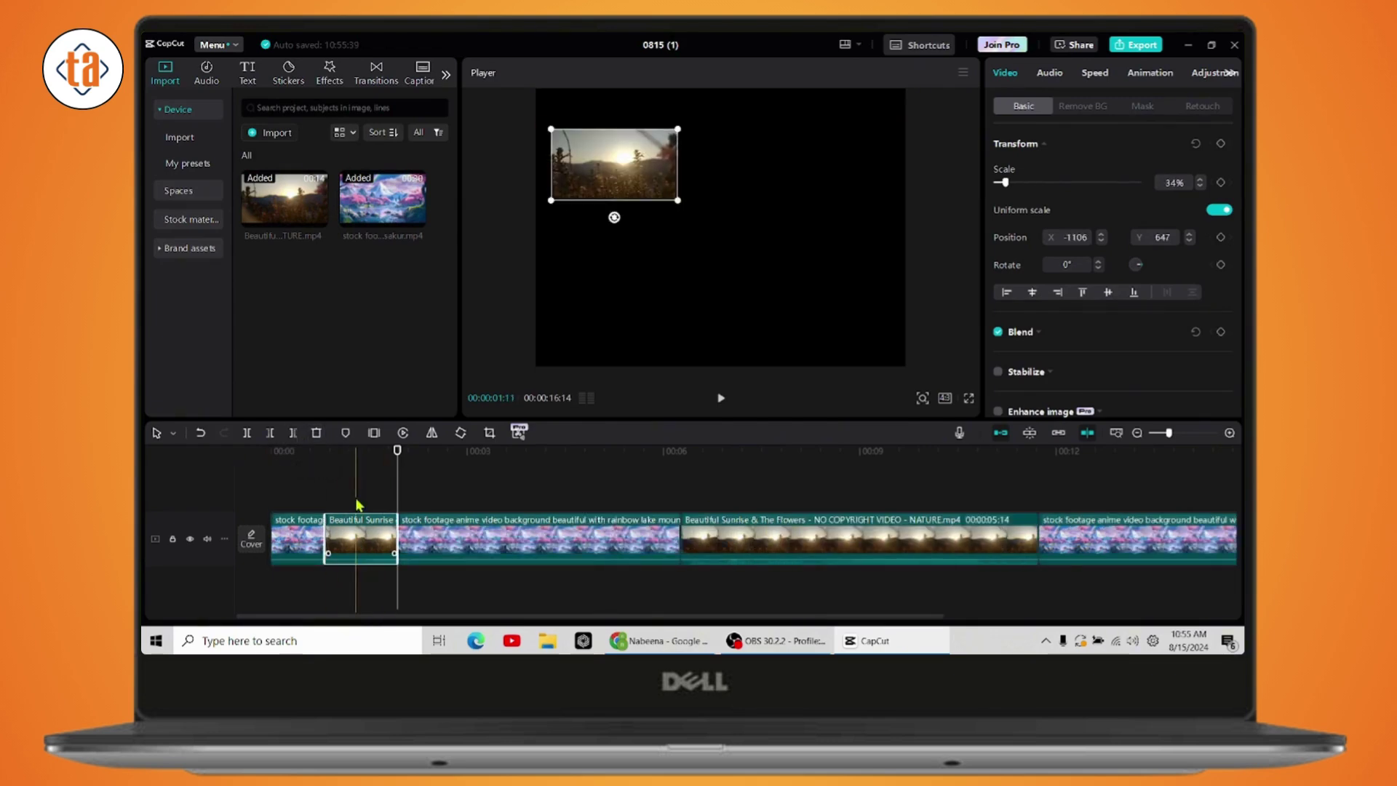
pyautogui.click(316, 433)
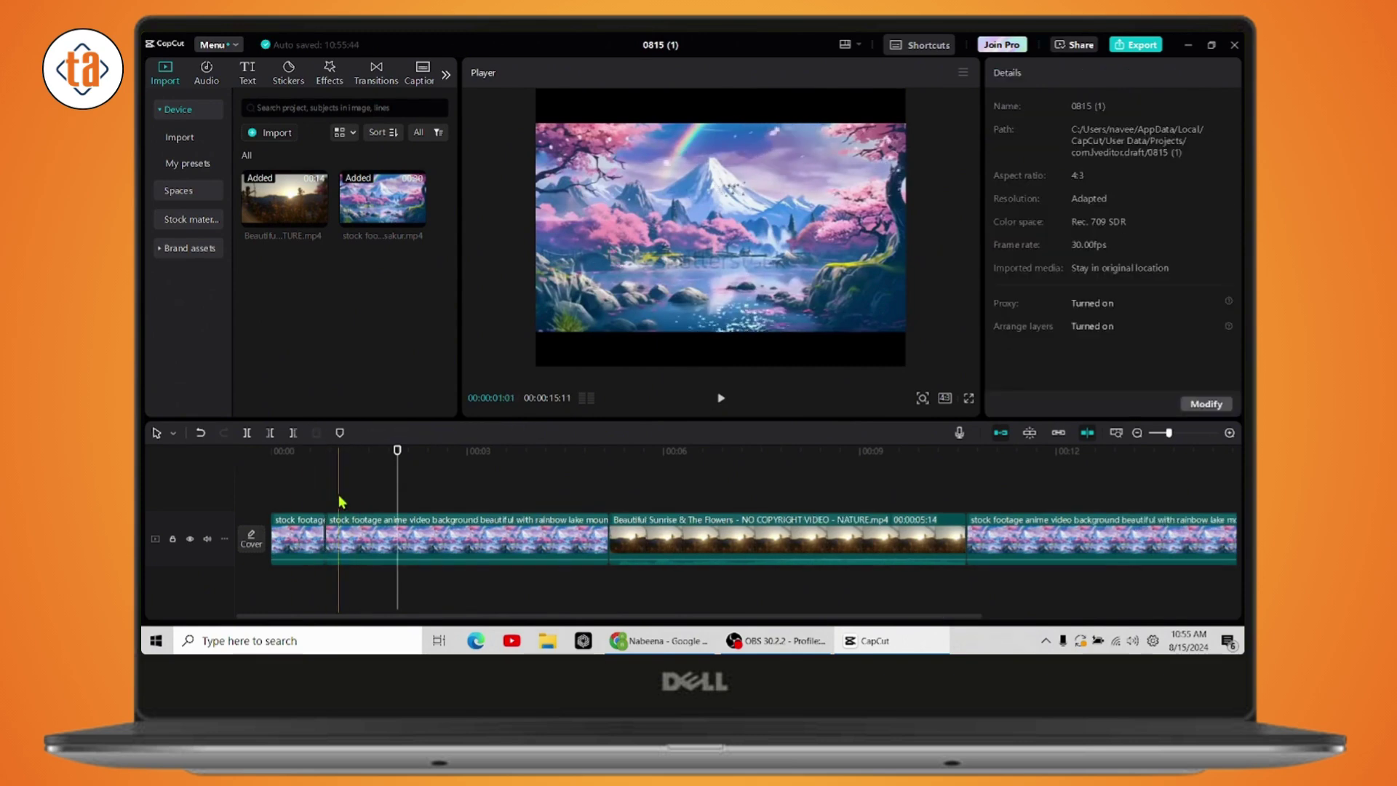
# Add a marker to the second stock footage clip and insert a freeze frame in it at 00:00:02:29.
pyautogui.click(361, 542)
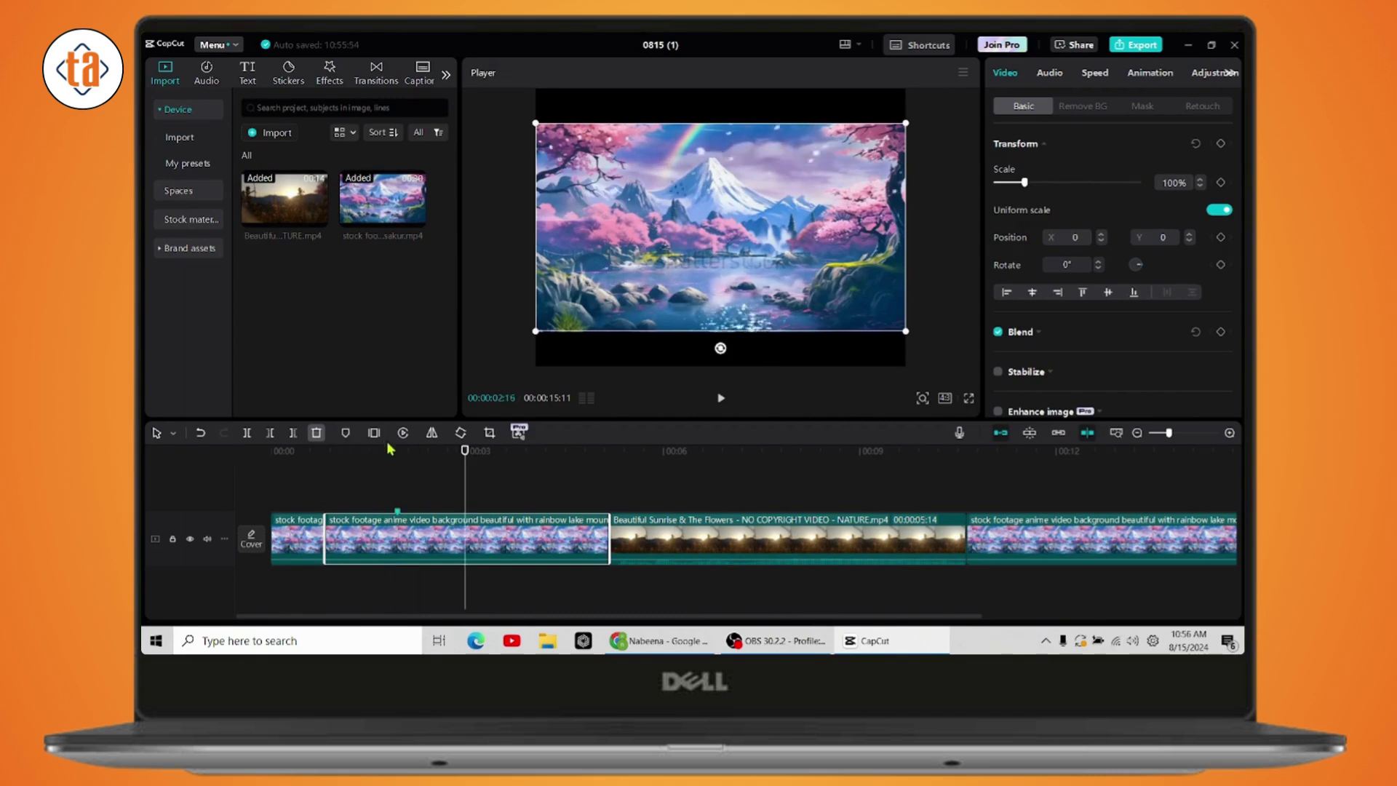
pyautogui.click(346, 433)
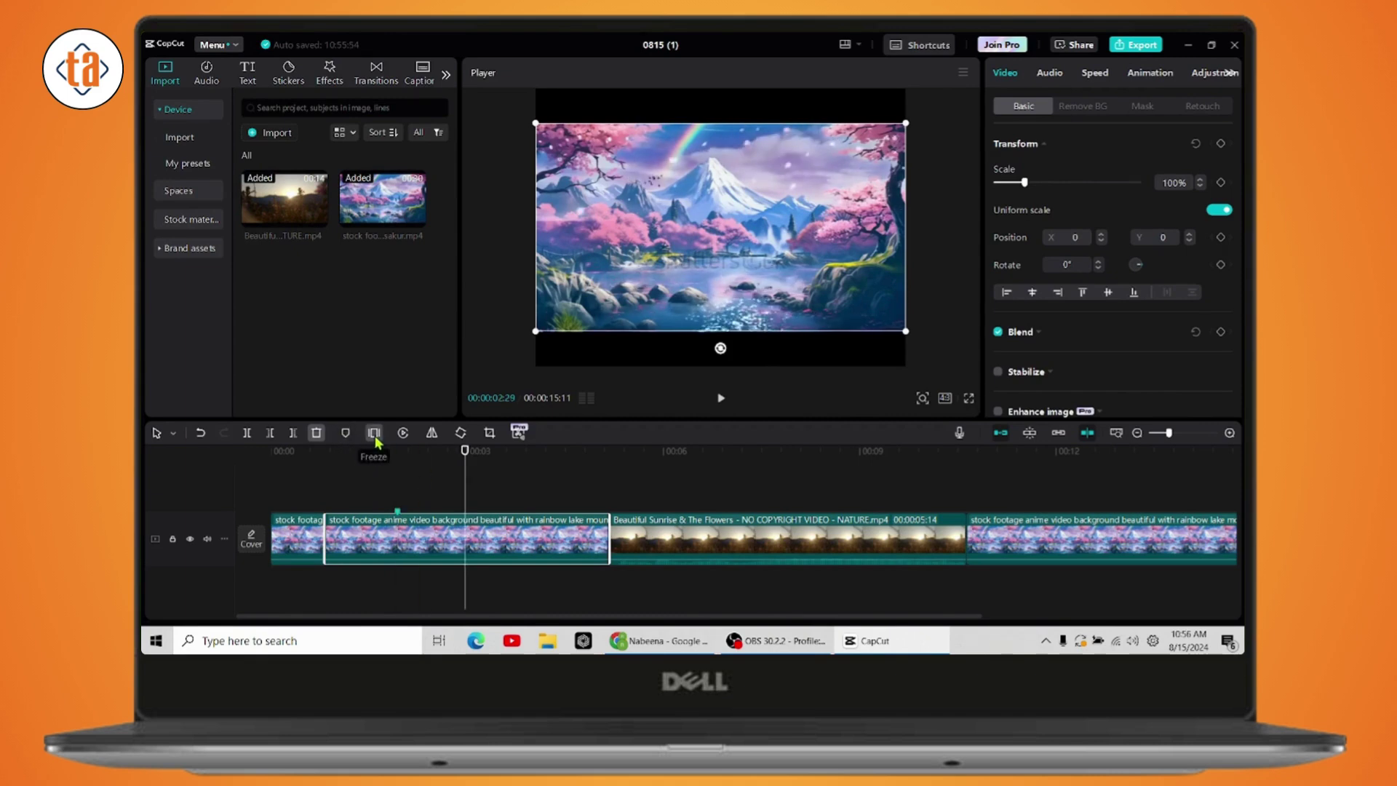
pyautogui.click(374, 433)
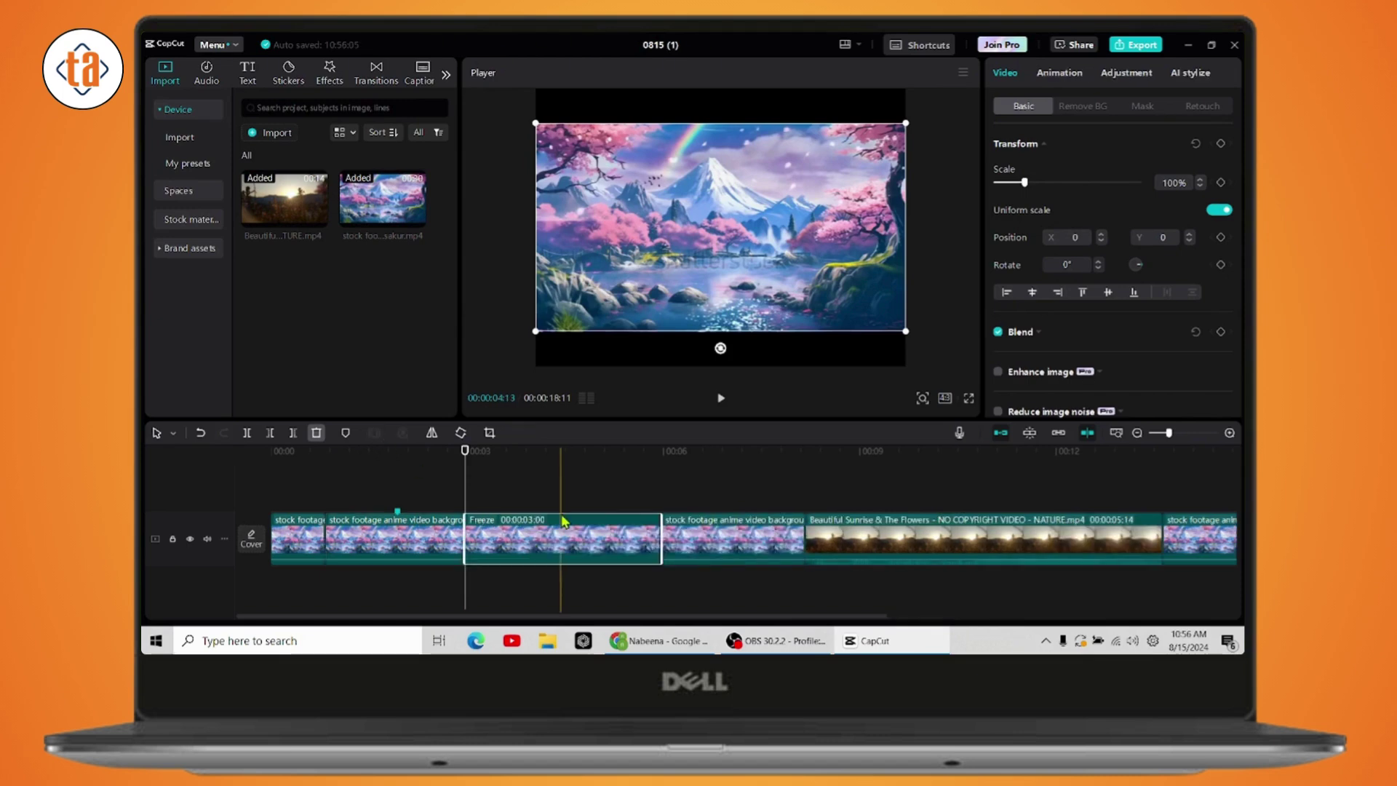
# Reverse the stock footage clip before the freeze frame and mirror the stock footage clip after it.
pyautogui.click(393, 538)
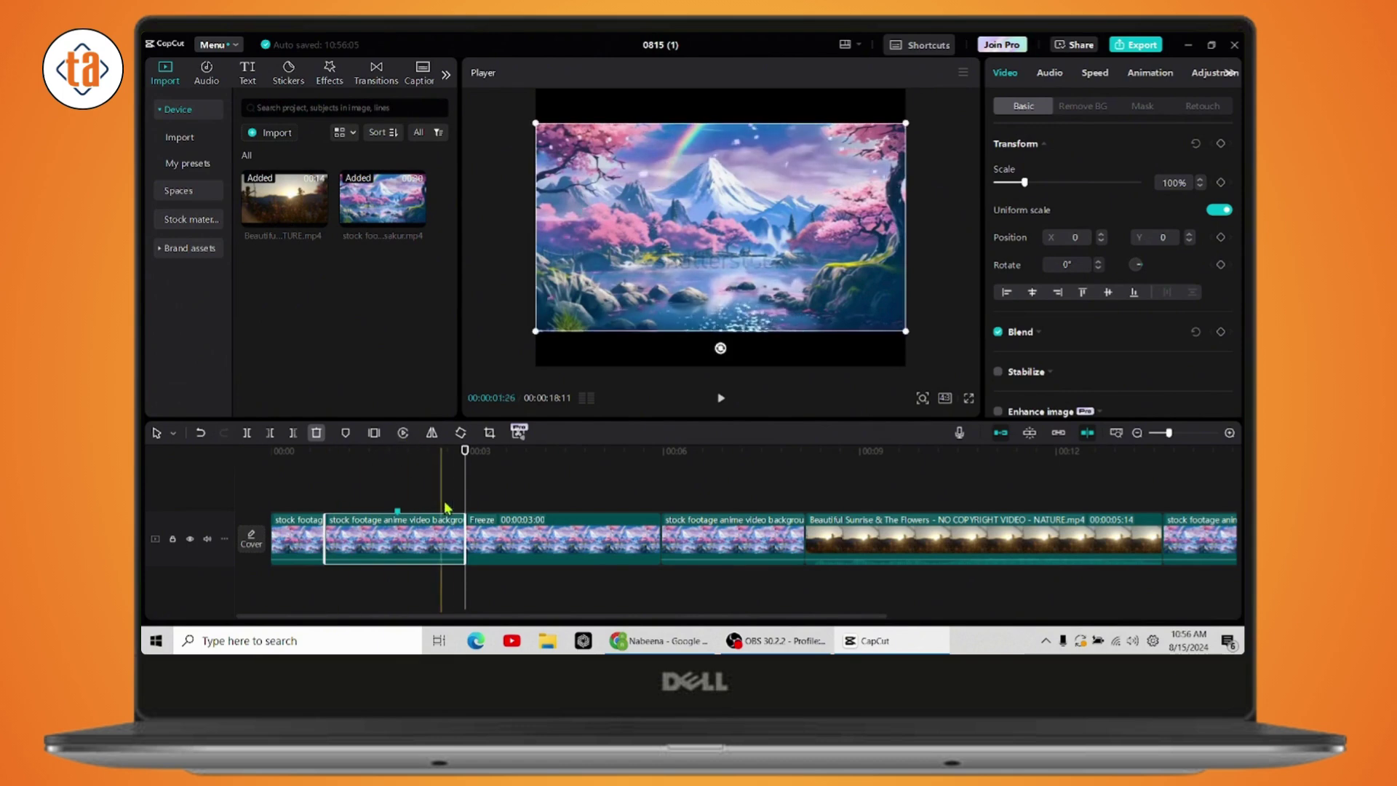
pyautogui.click(403, 433)
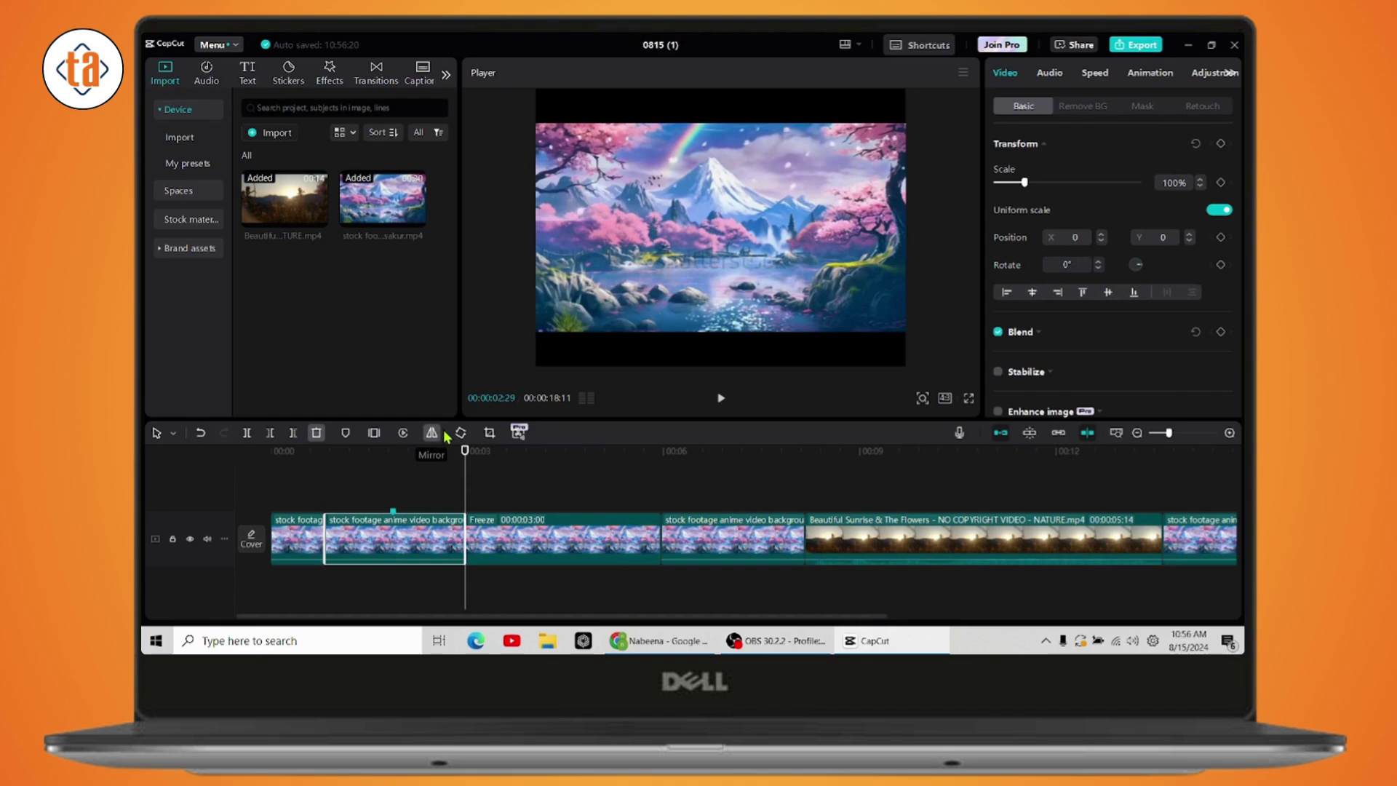
pyautogui.click(720, 538)
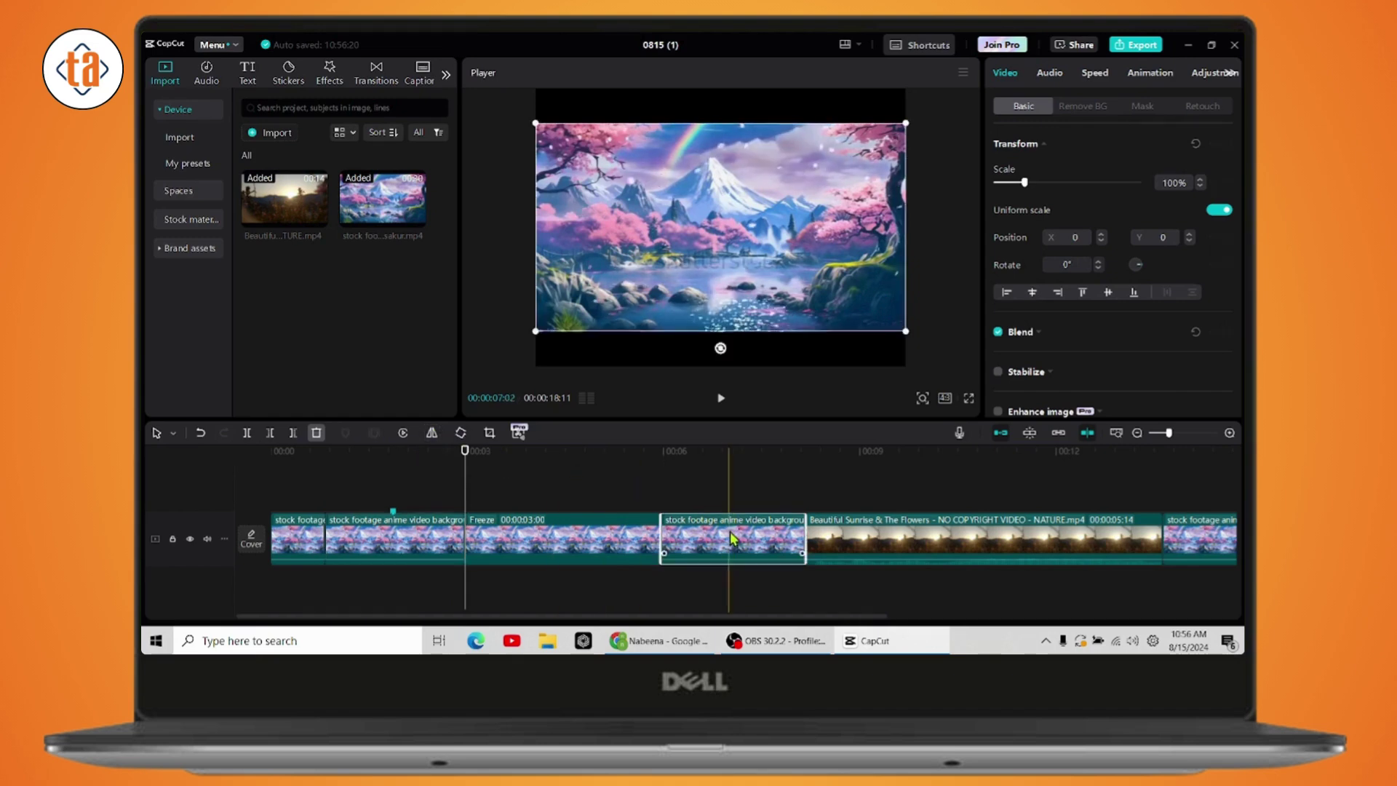
pyautogui.click(431, 435)
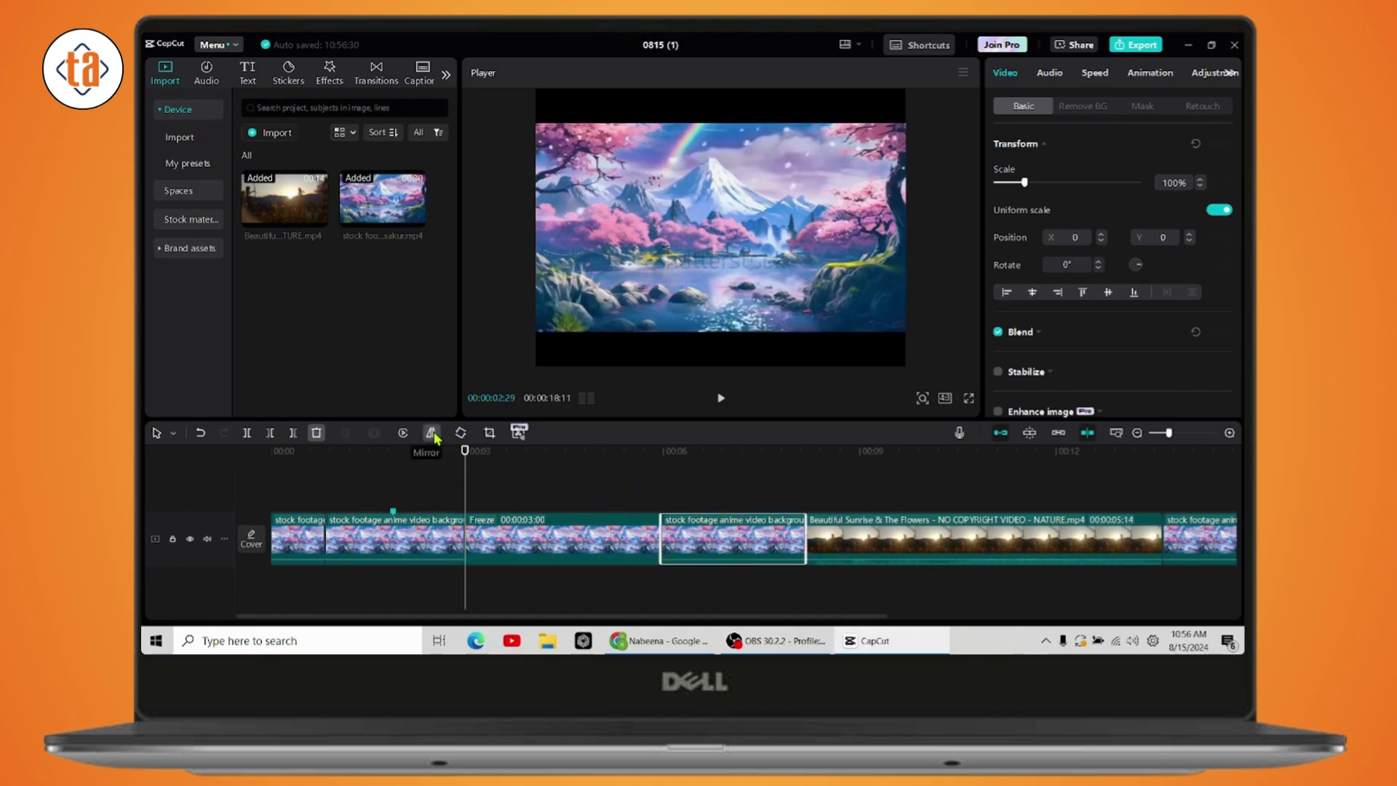
# Enlarge the Beautiful Sunrise clip to 126% and move it in the frame to about X -743, Y -78.
pyautogui.click(921, 538)
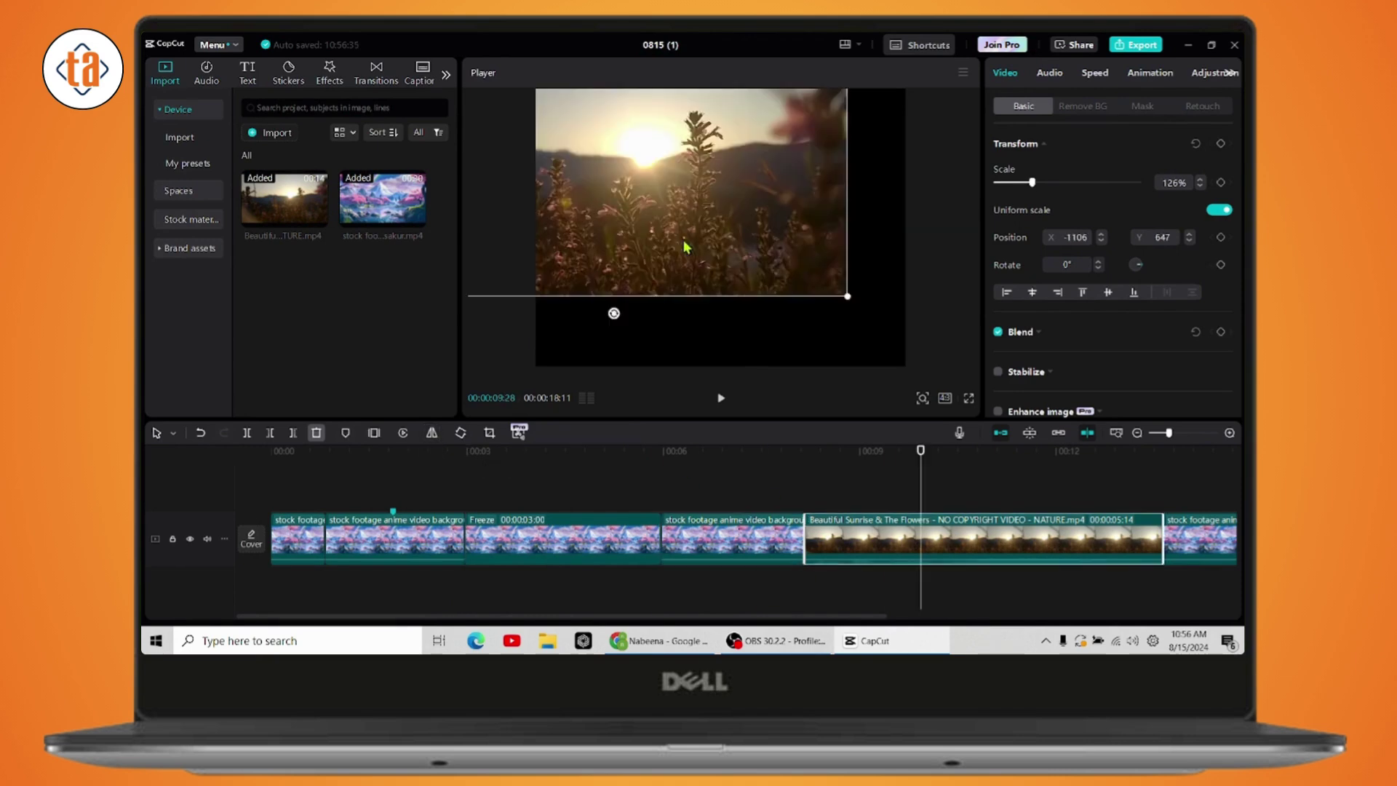
pyautogui.moveTo(683, 247); pyautogui.dragTo(719, 316)
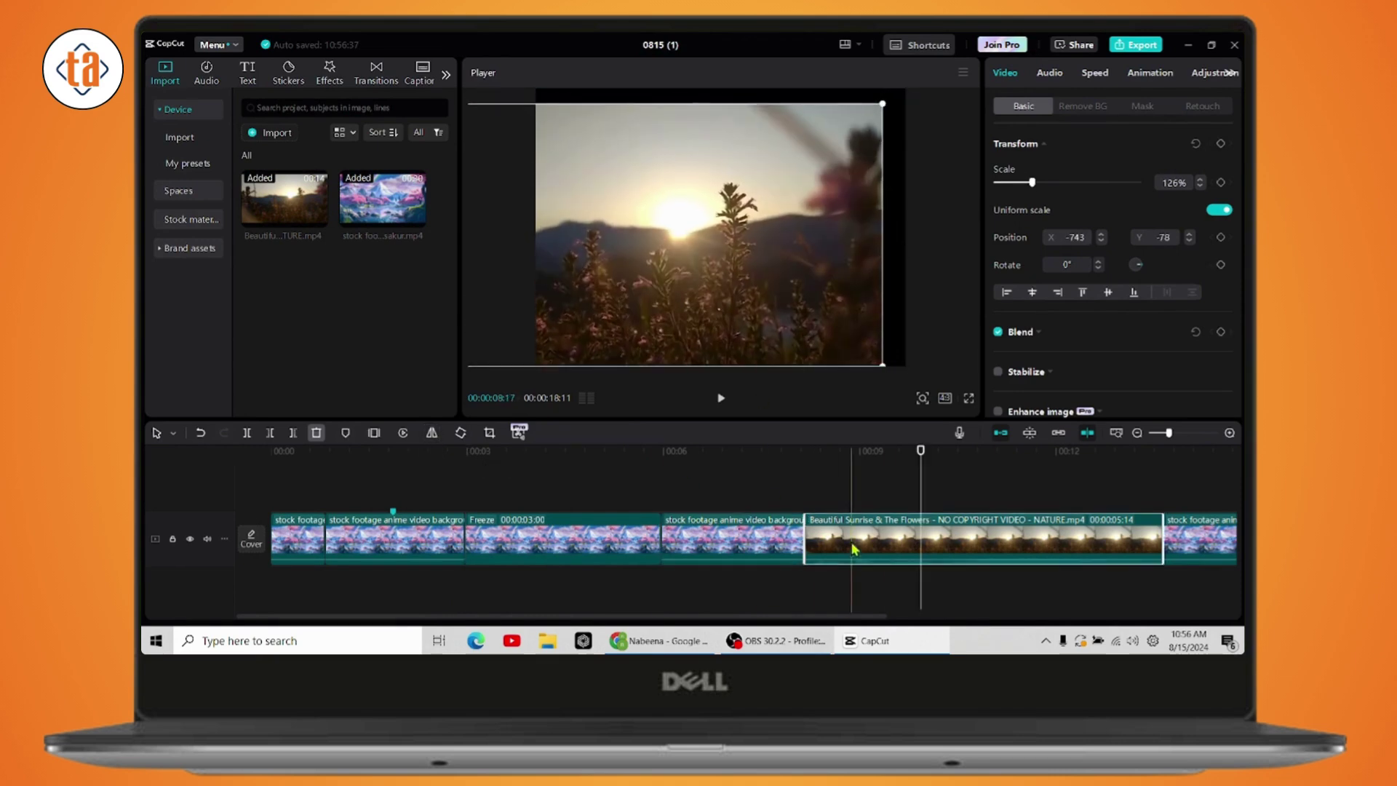
# Try mirroring the Beautiful Sunrise clip back and forth several times.
pyautogui.click(432, 434)
pyautogui.click(432, 434)
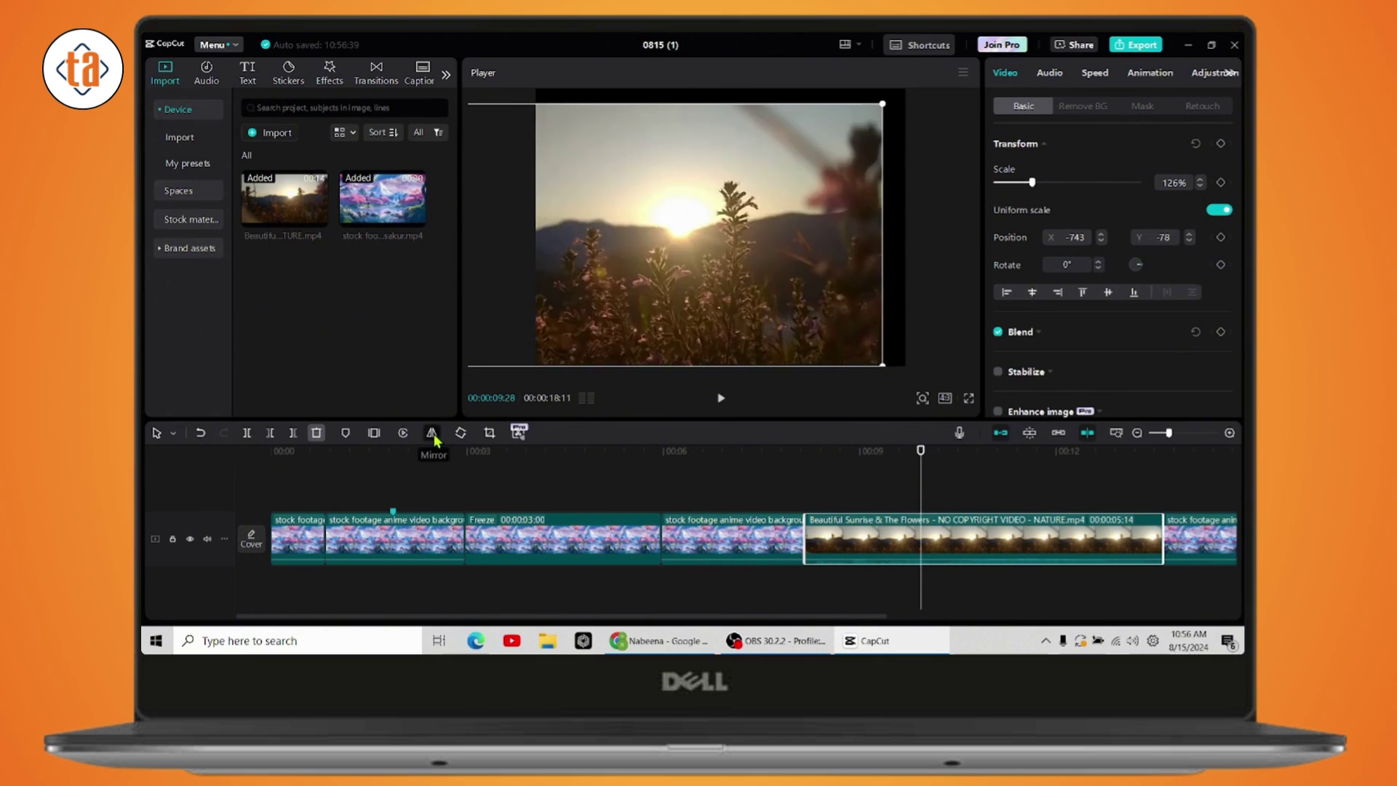
pyautogui.click(432, 434)
pyautogui.click(432, 434)
pyautogui.click(433, 435)
pyautogui.click(432, 434)
pyautogui.click(432, 434)
pyautogui.click(432, 434)
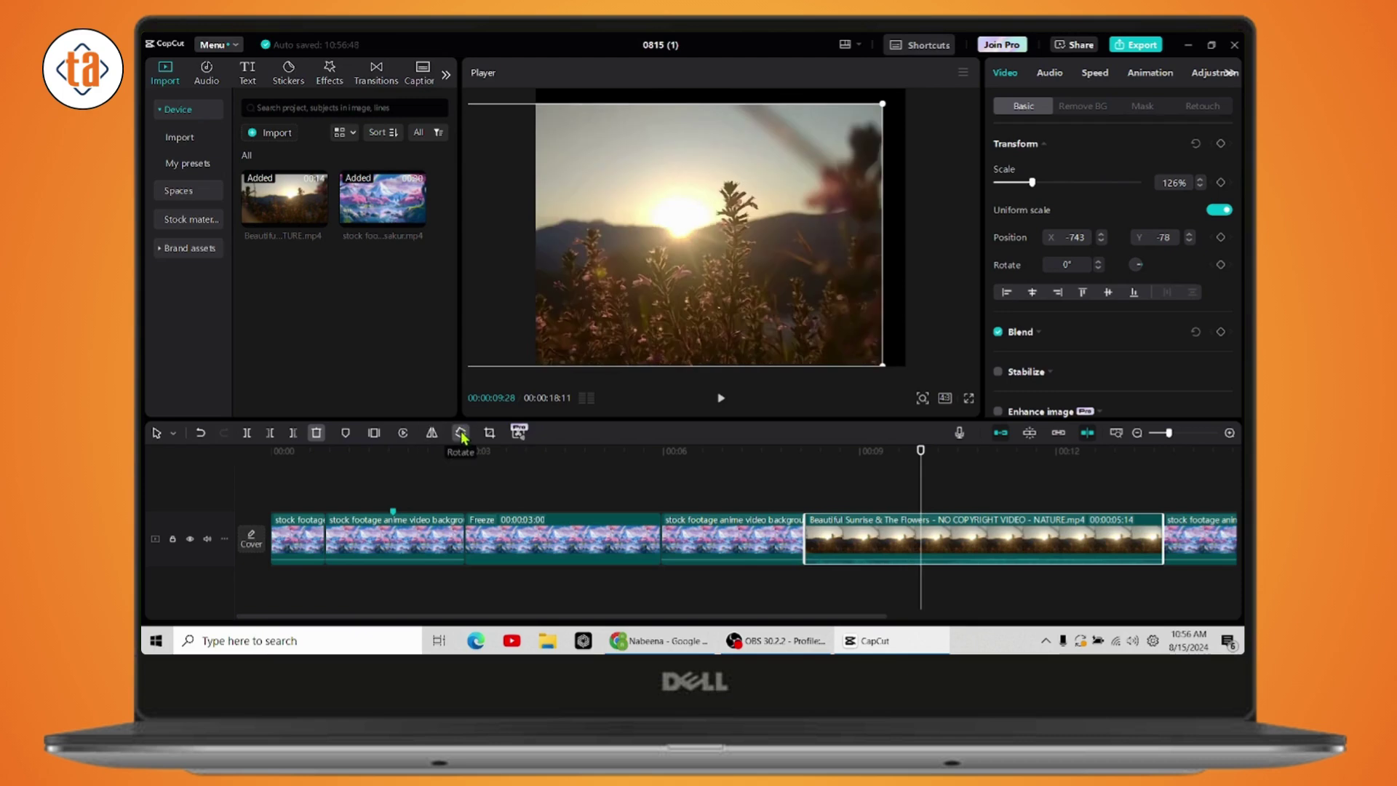
# Rotate the Beautiful Sunrise clip in 90° turns through a full 360°.
pyautogui.click(461, 434)
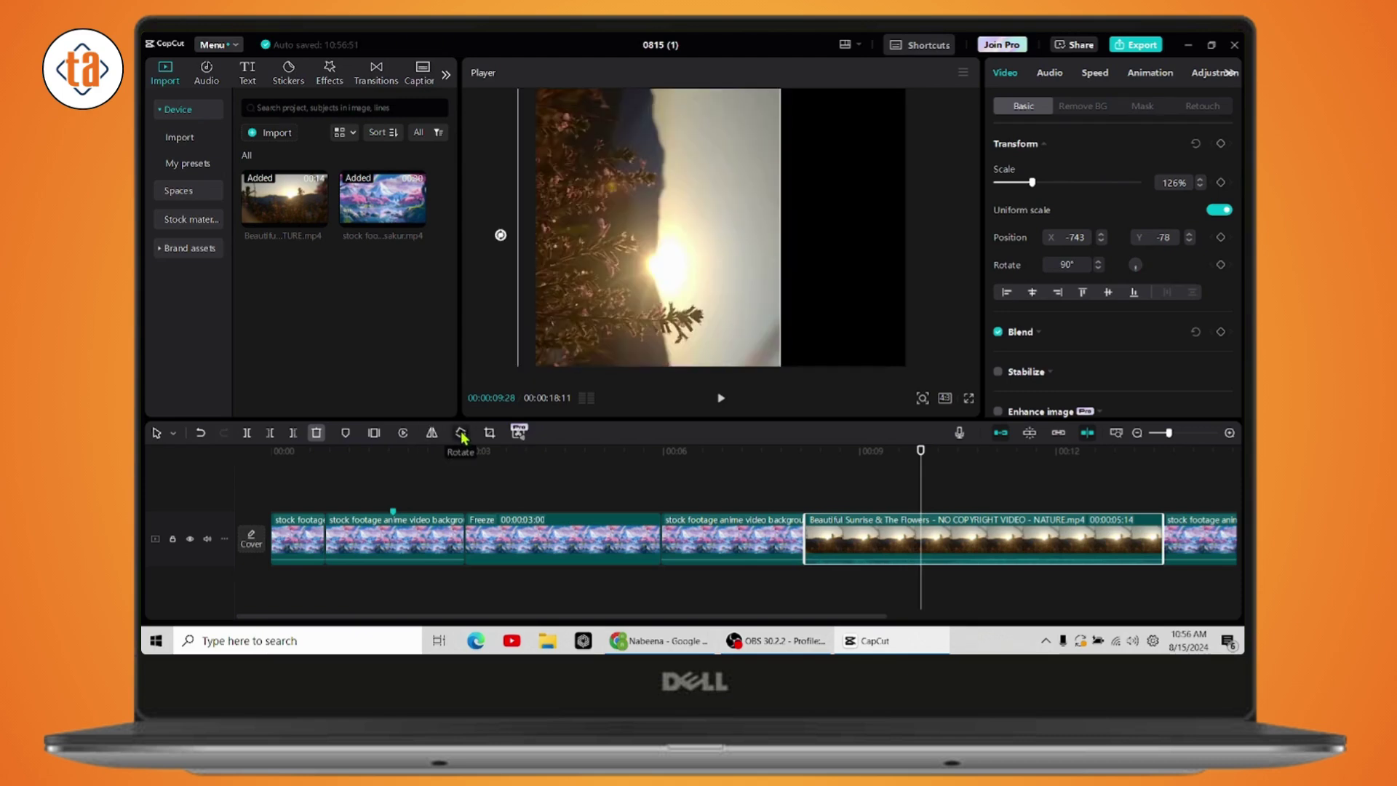
pyautogui.click(461, 434)
pyautogui.click(461, 434)
pyautogui.click(462, 433)
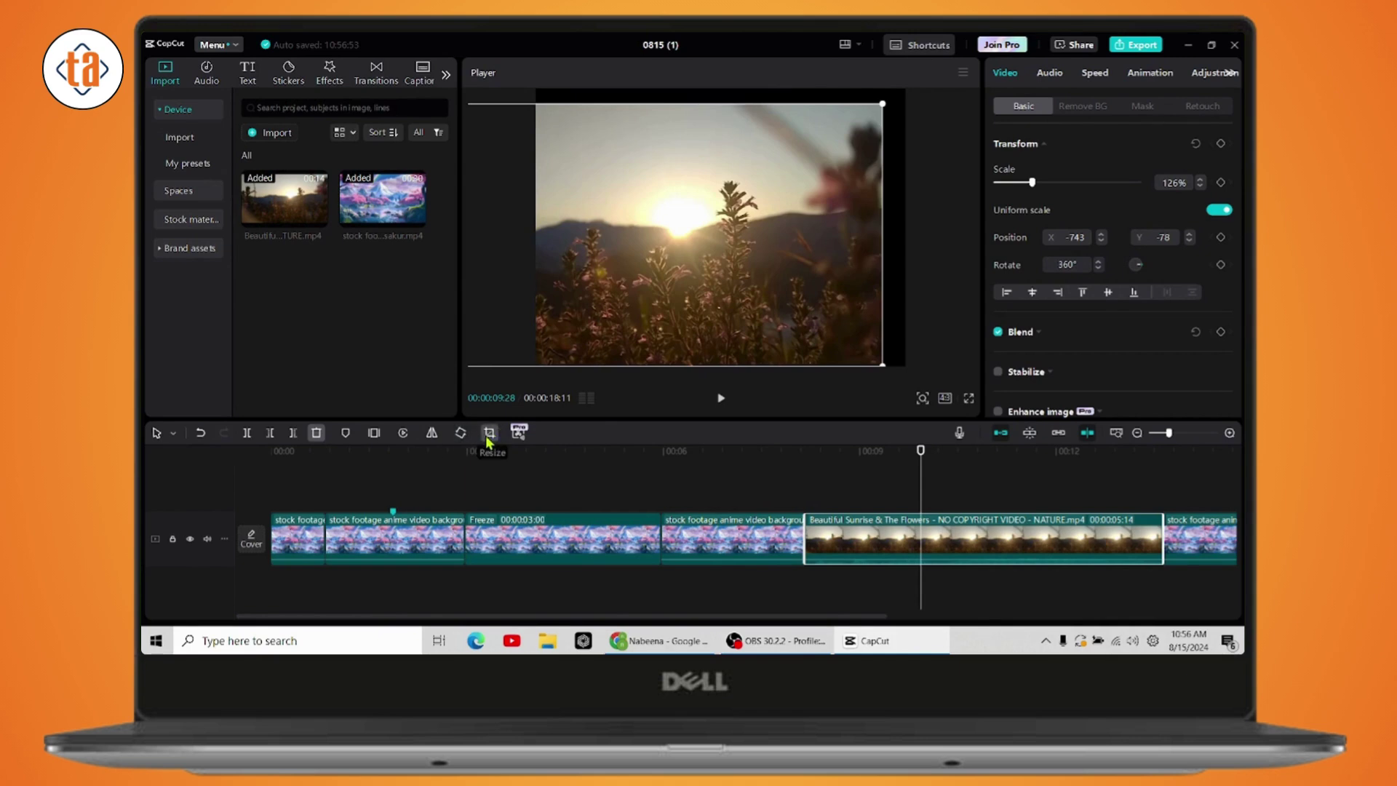
# Crop the Beautiful Sunrise clip with a 4:3 crop ratio and a rotation of -4°.
pyautogui.click(487, 437)
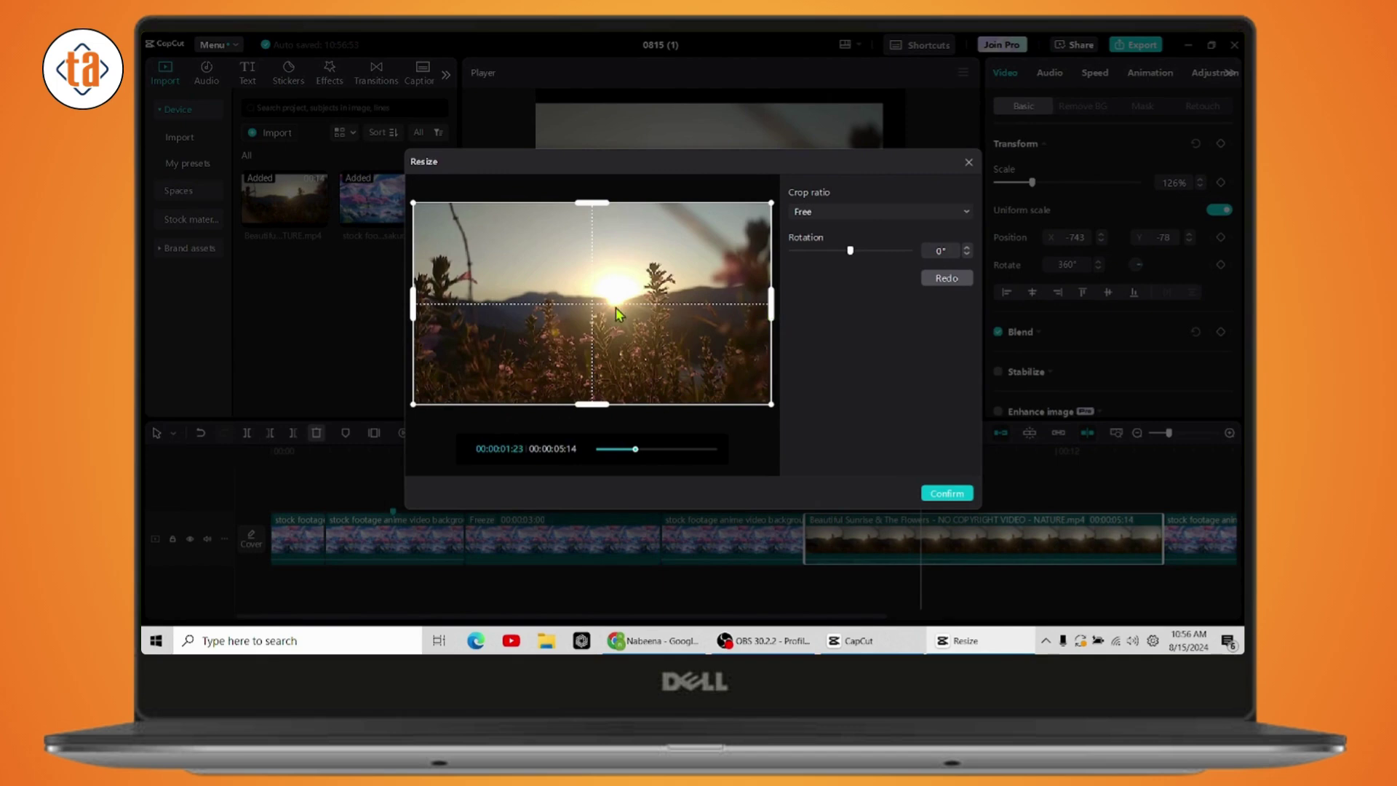
pyautogui.moveTo(850, 250)
pyautogui.mouseDown()
pyautogui.moveTo(903, 255)
pyautogui.moveTo(764, 251)
pyautogui.moveTo(848, 252)
pyautogui.mouseUp()
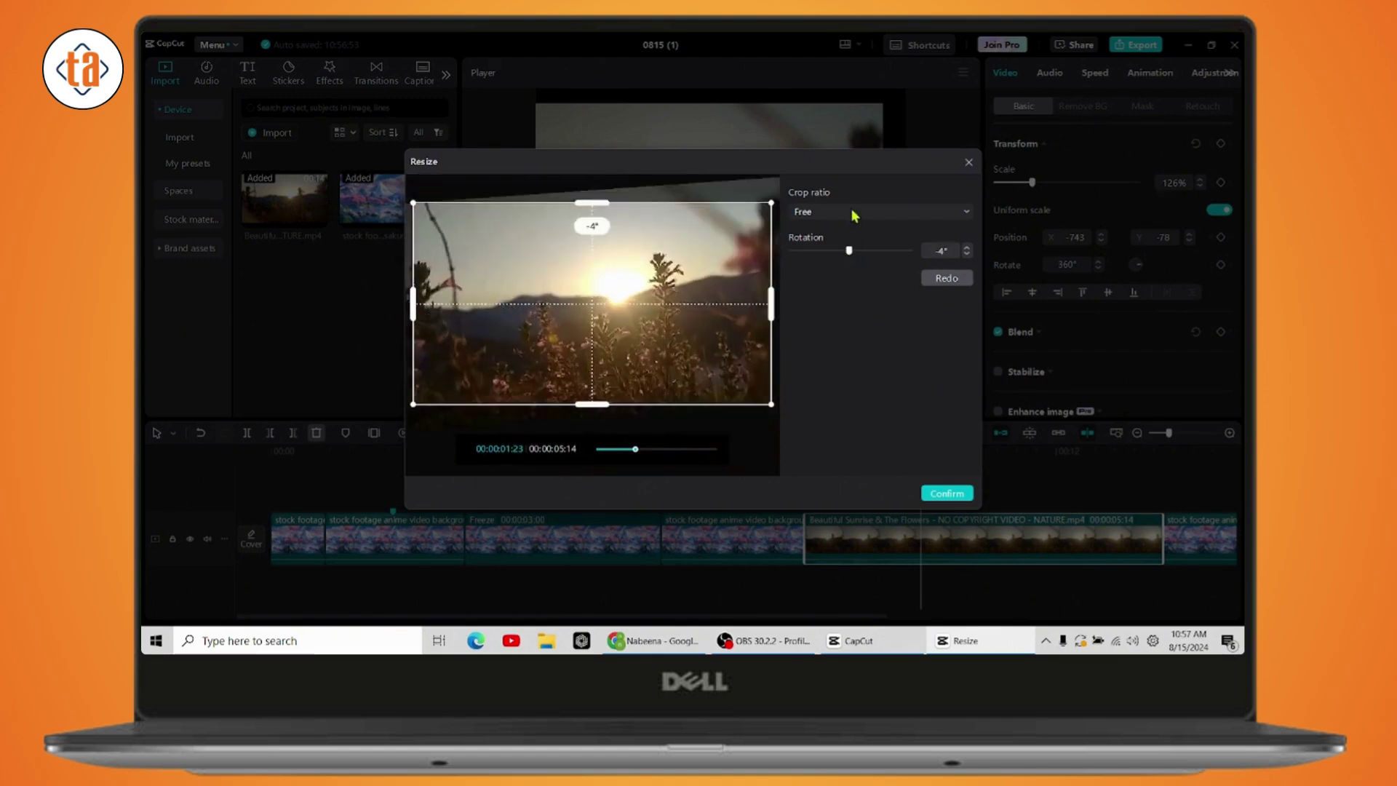
pyautogui.click(855, 212)
pyautogui.click(808, 298)
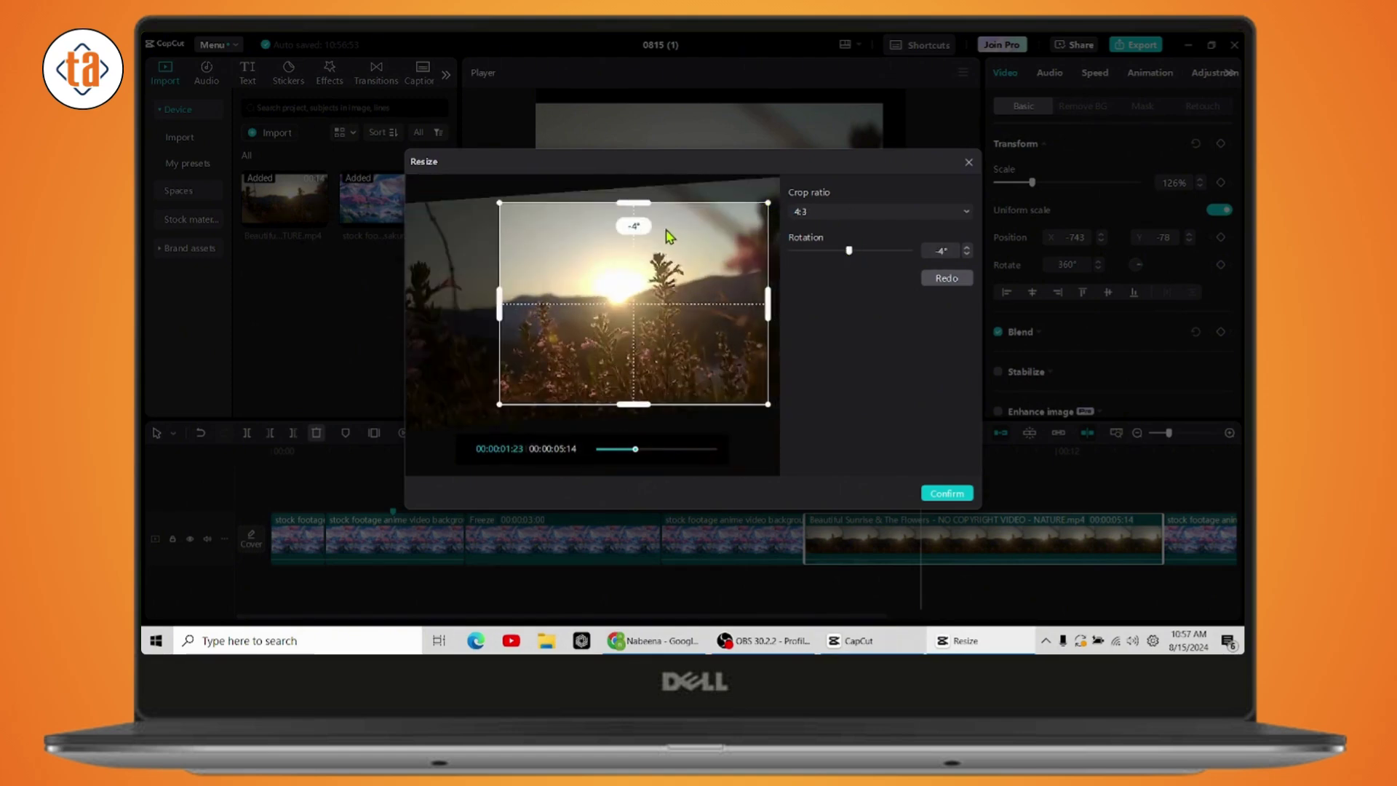
pyautogui.click(947, 493)
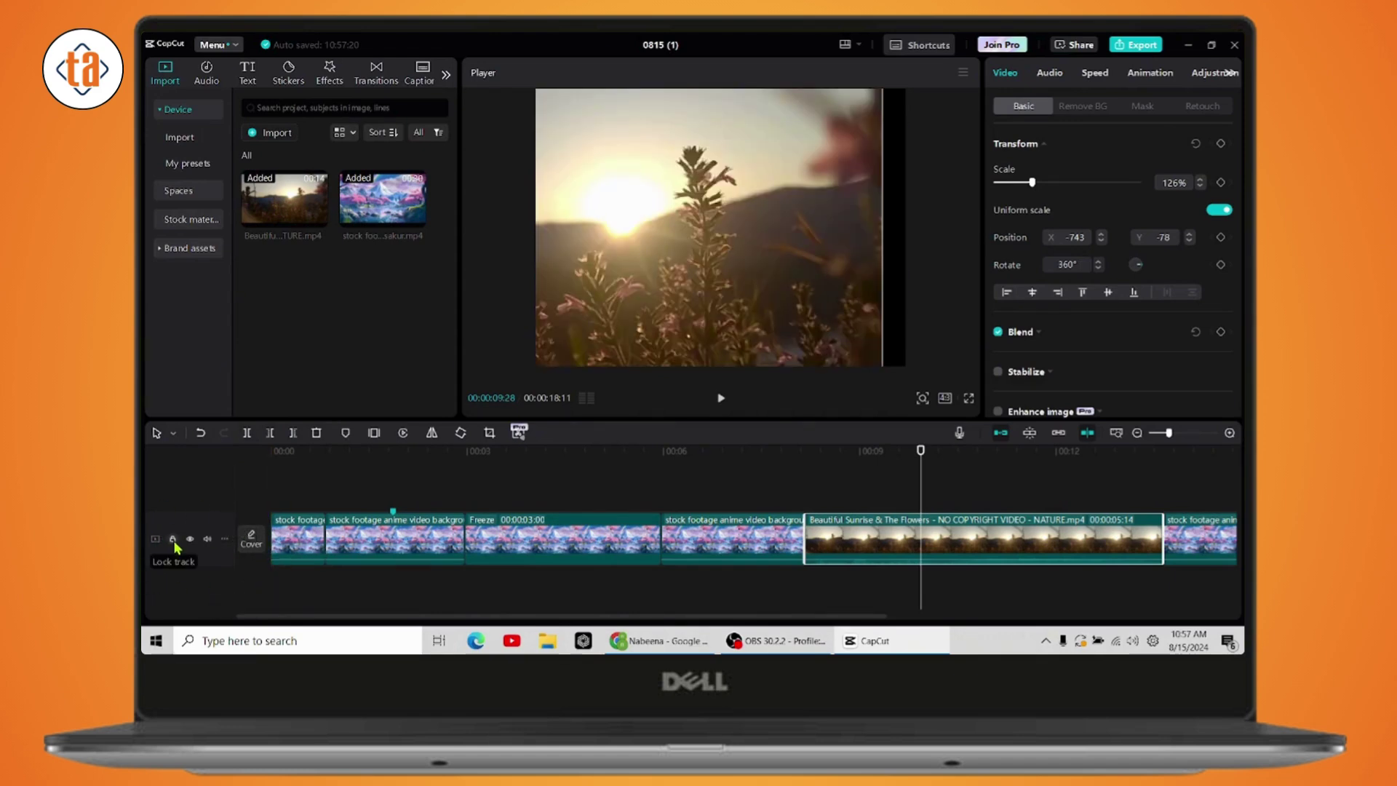
# Lock the main video track, move the playhead across its clips, and unlock the track.
pyautogui.click(173, 540)
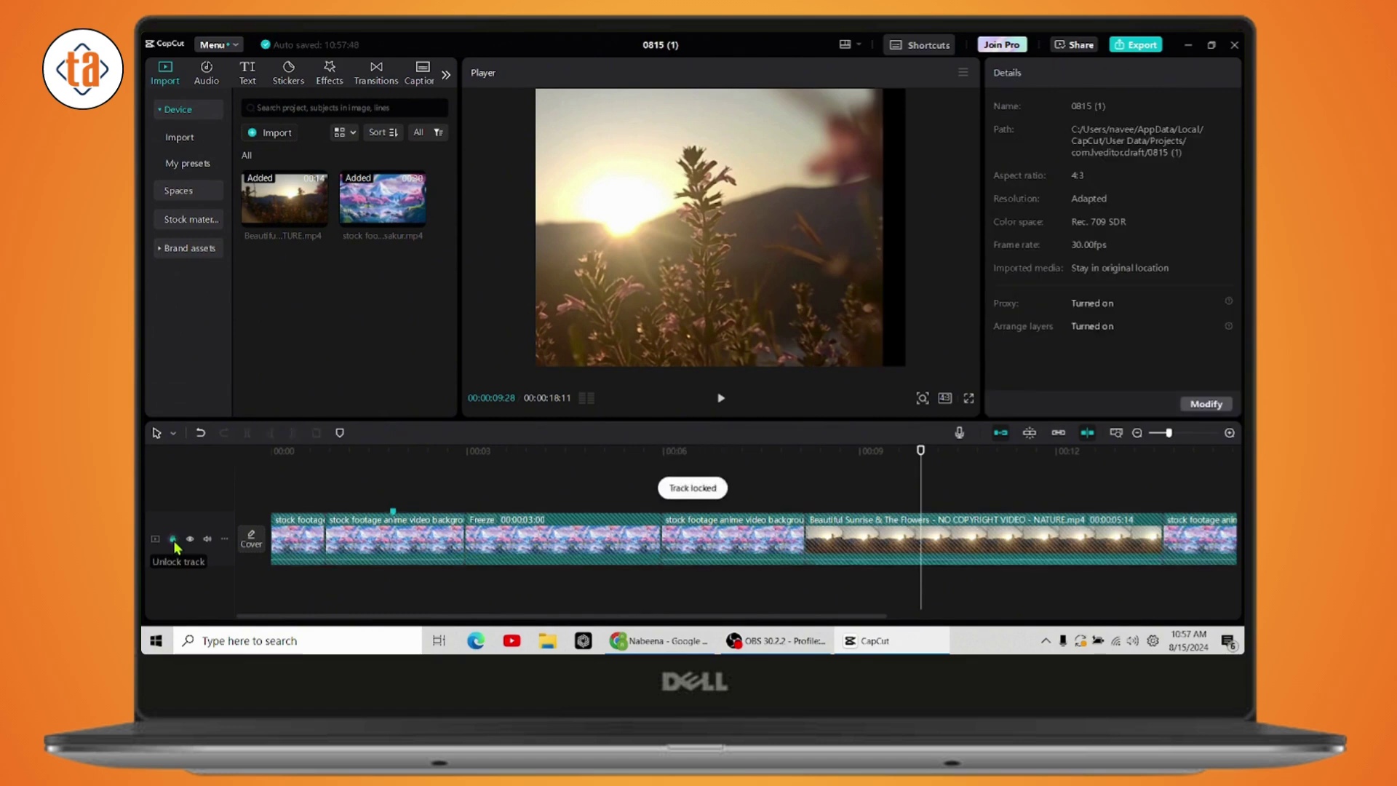
pyautogui.click(590, 499)
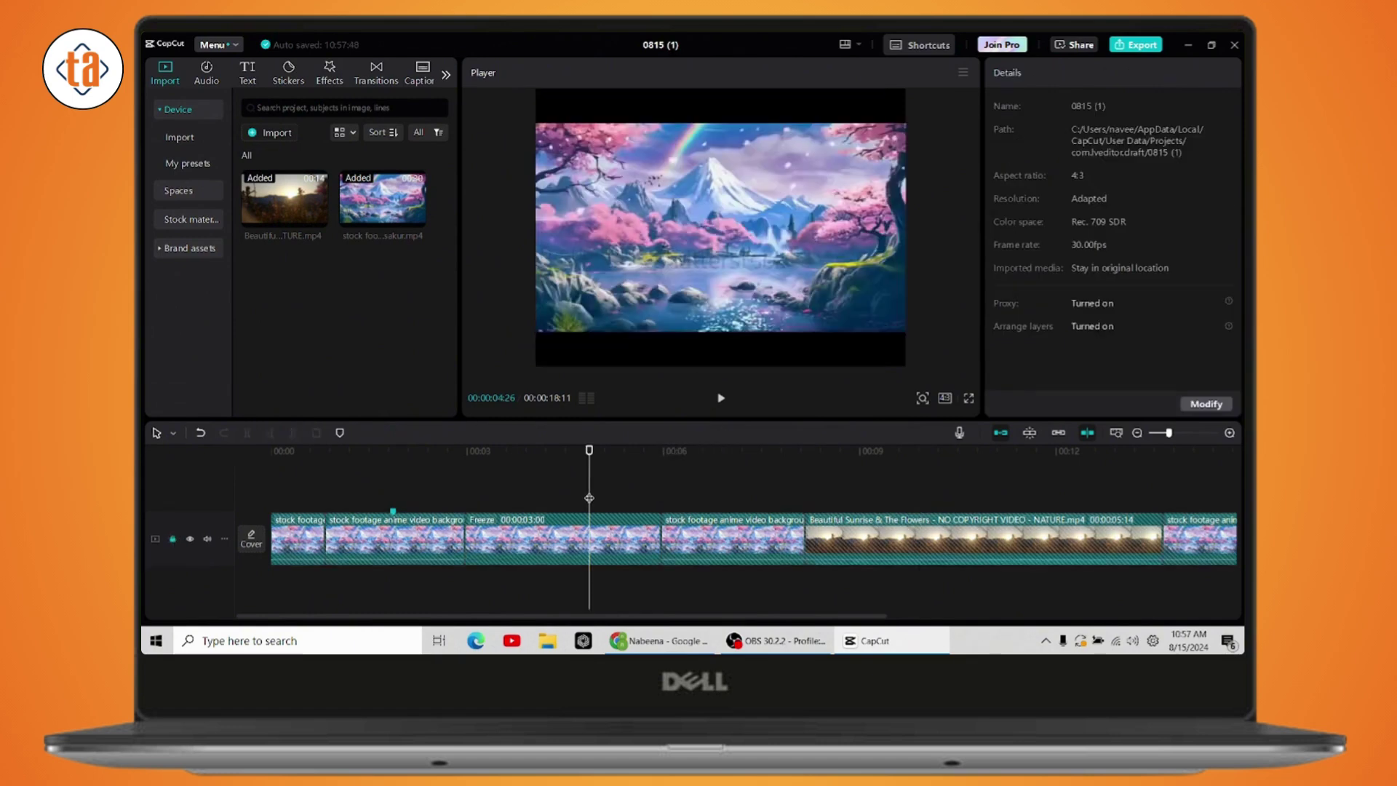
pyautogui.click(496, 489)
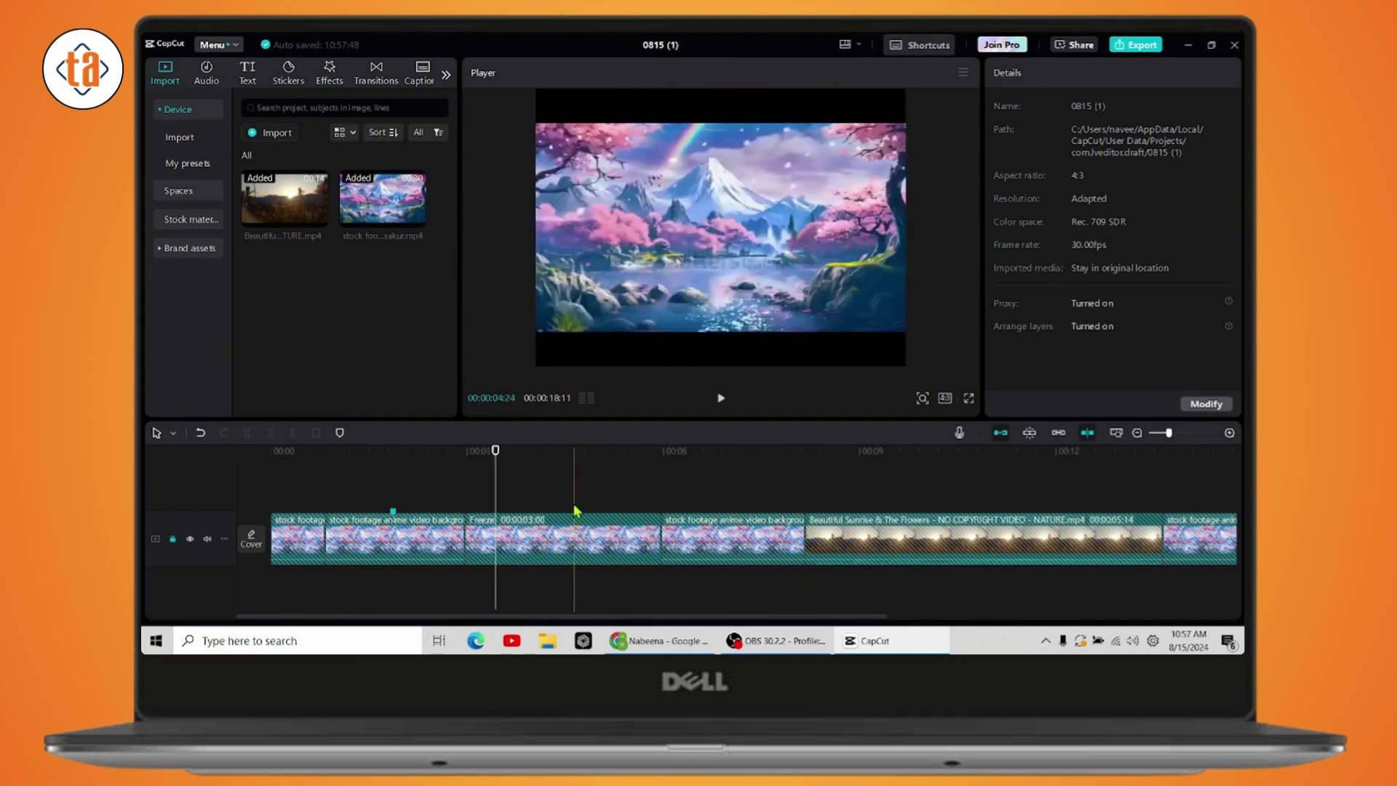
pyautogui.click(173, 538)
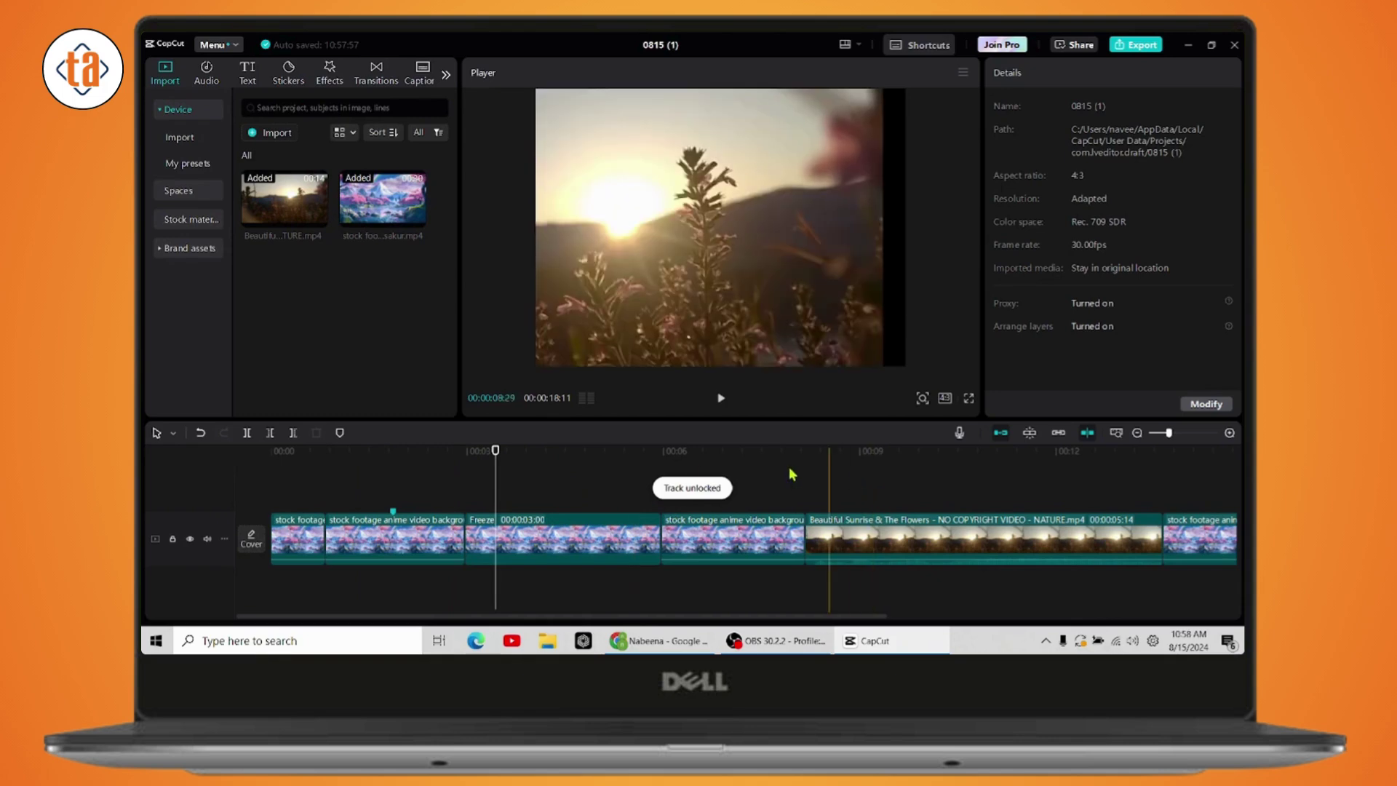
# Hide the main video track and show it again, then mute the track.
pyautogui.click(189, 539)
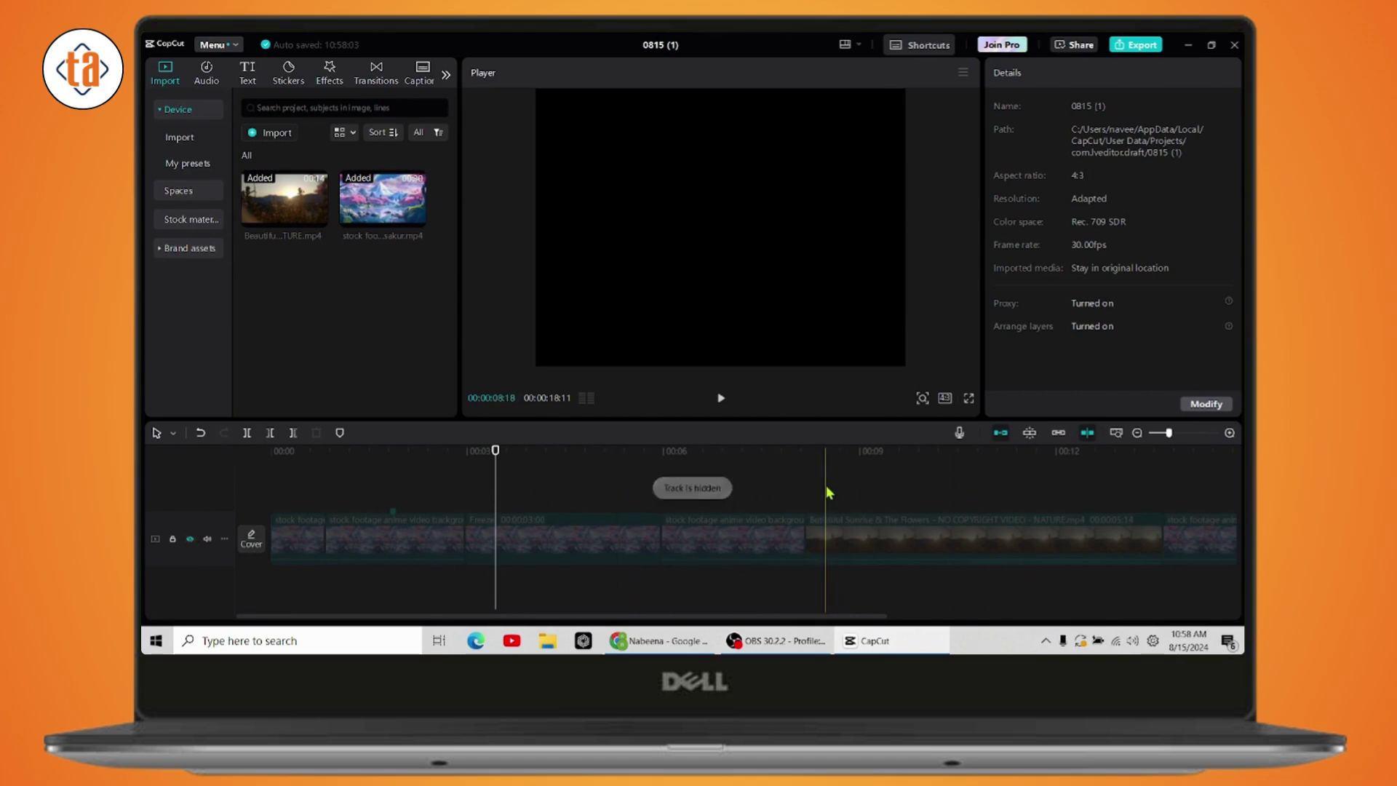
pyautogui.click(191, 539)
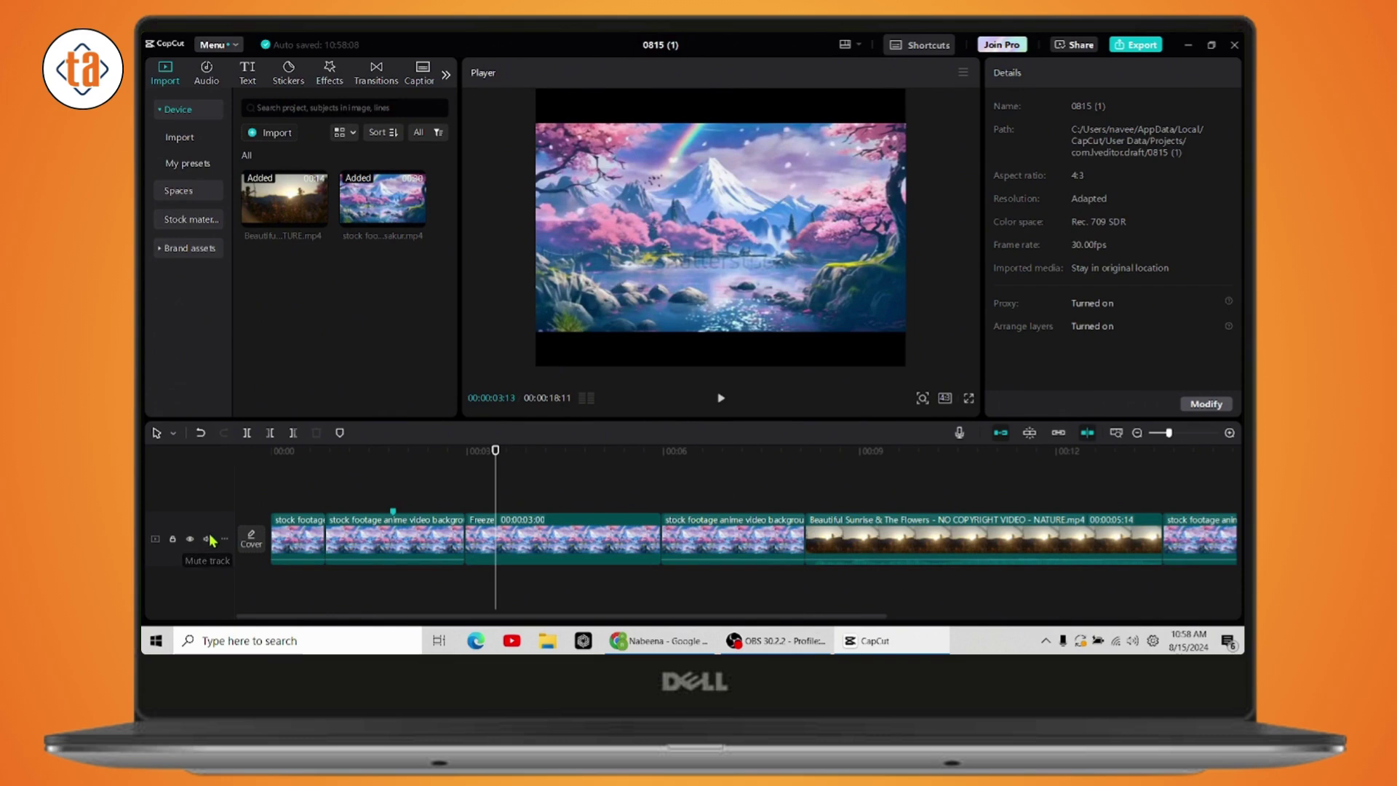
pyautogui.click(208, 538)
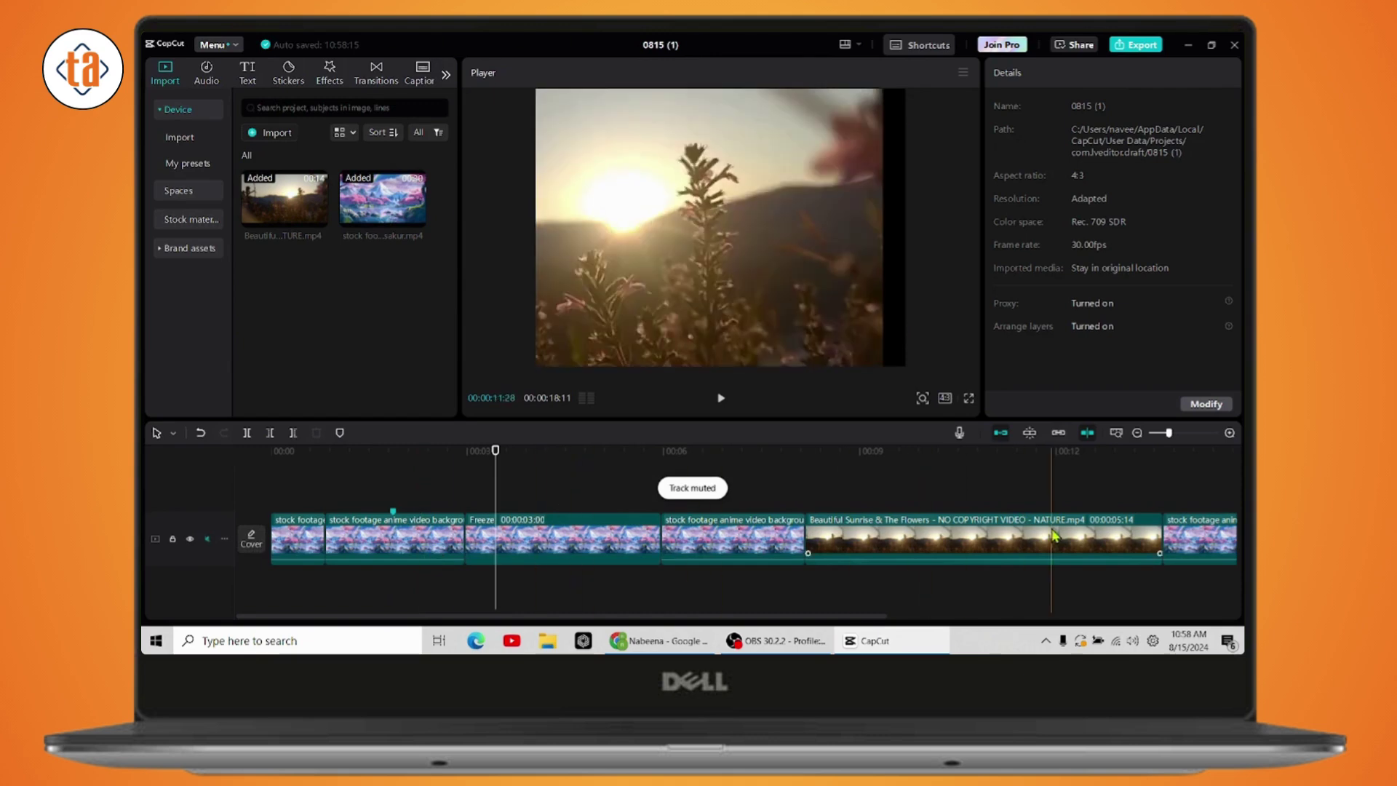
# Try the Short track height on the main video track and return it to Default.
pyautogui.click(225, 539)
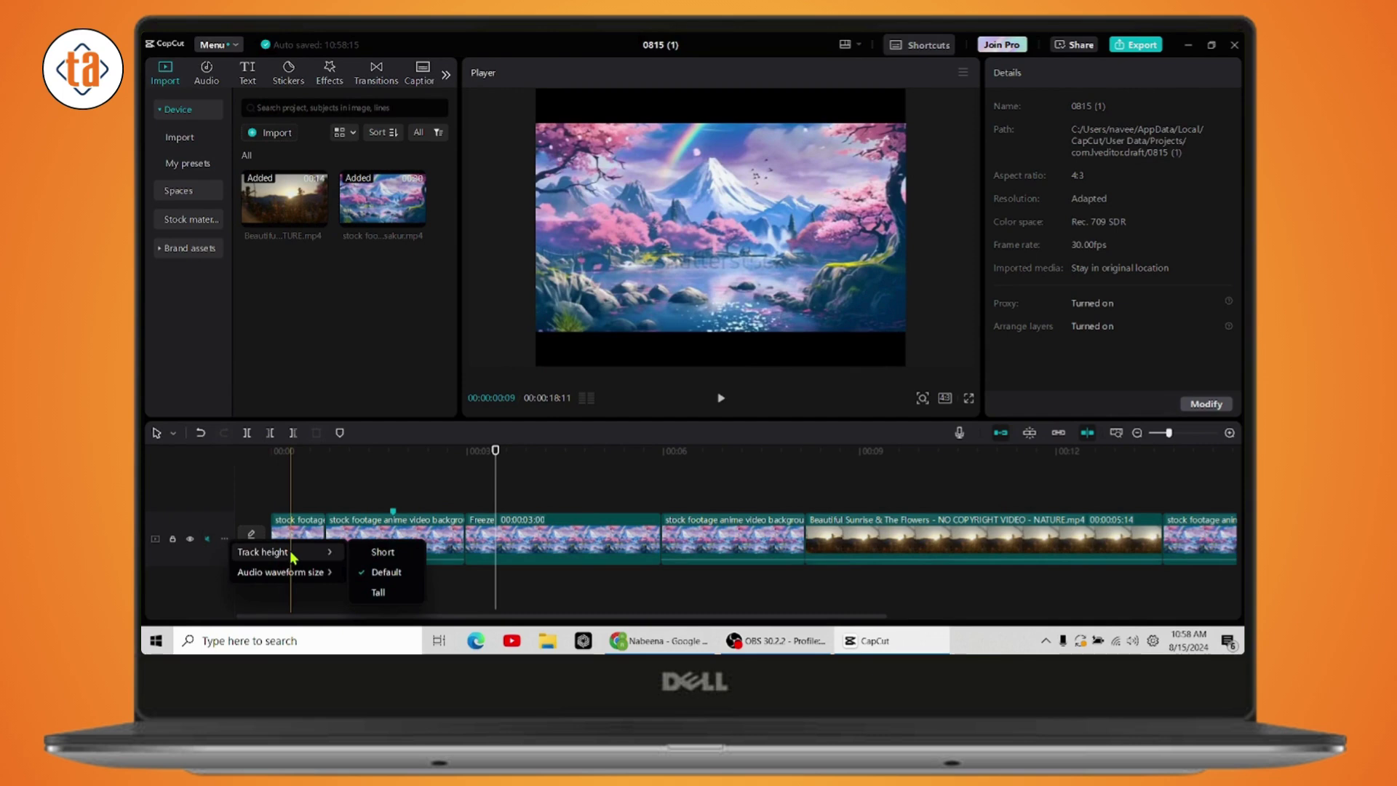
pyautogui.moveTo(299, 576)
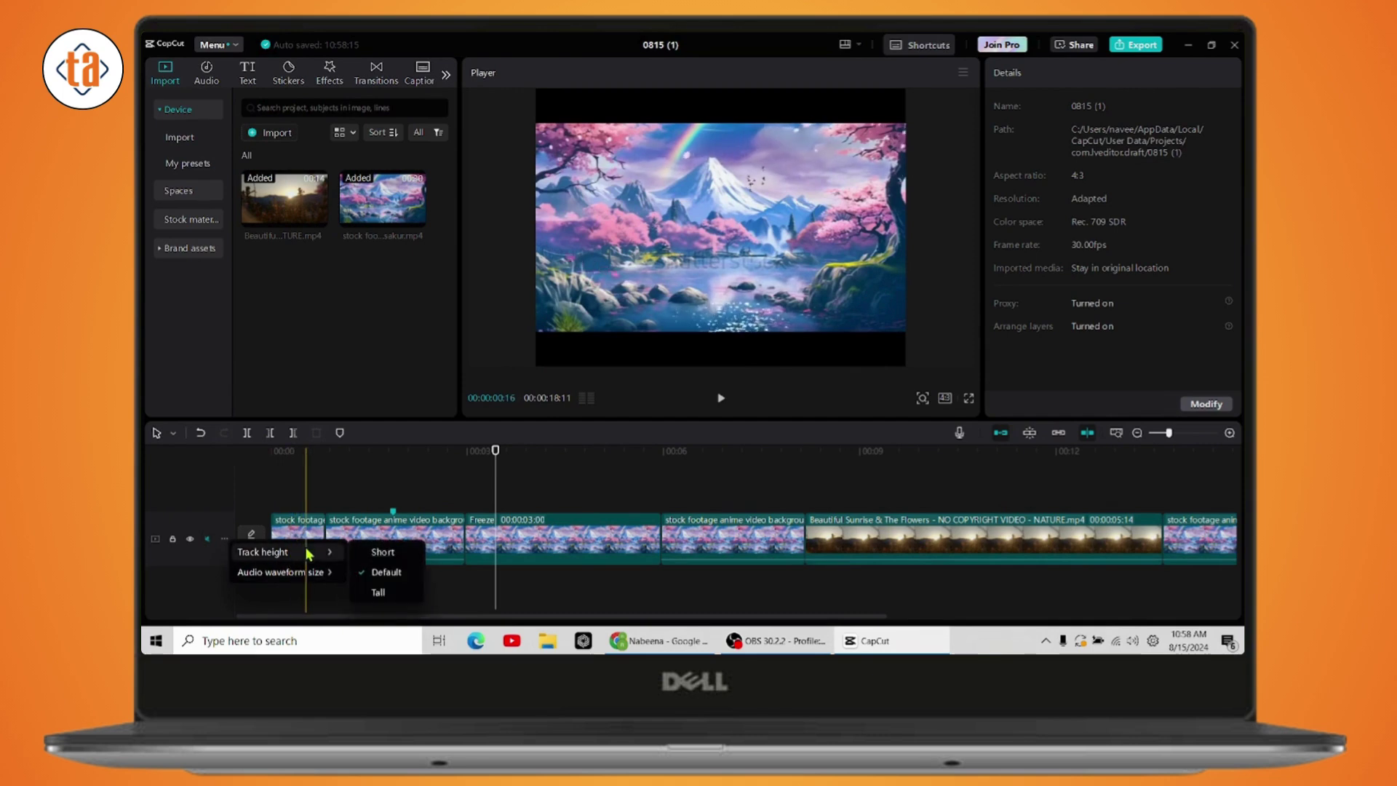
pyautogui.click(390, 551)
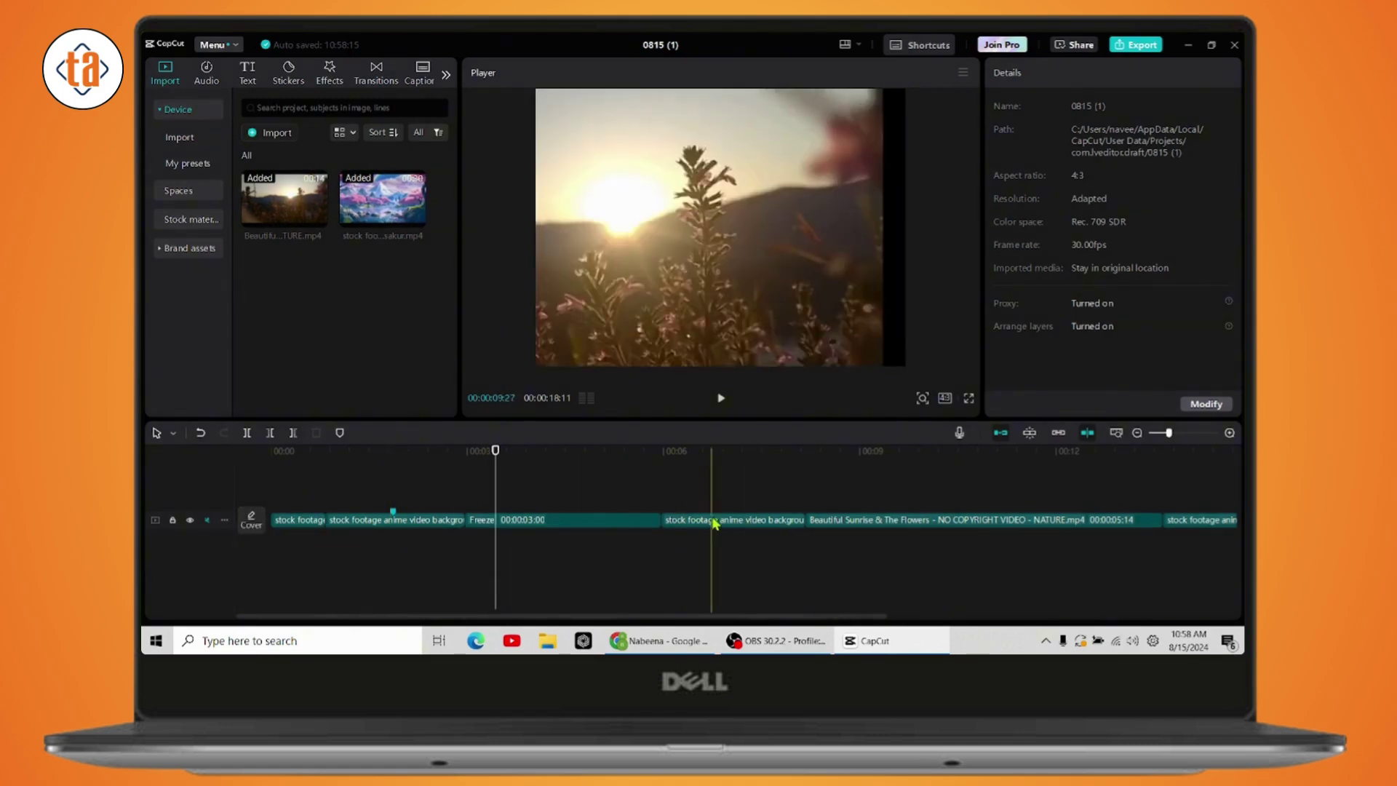
pyautogui.click(224, 520)
pyautogui.moveTo(294, 537)
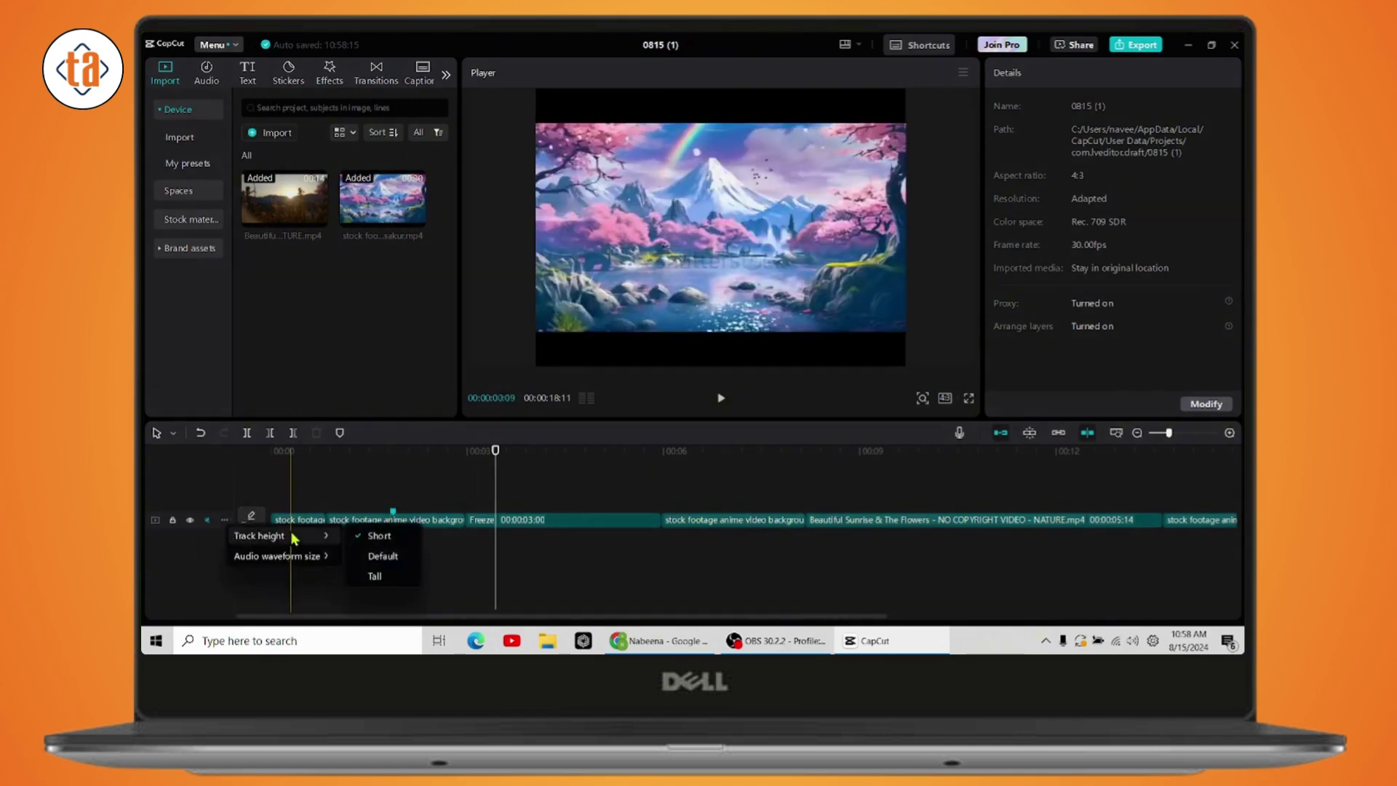
pyautogui.click(380, 556)
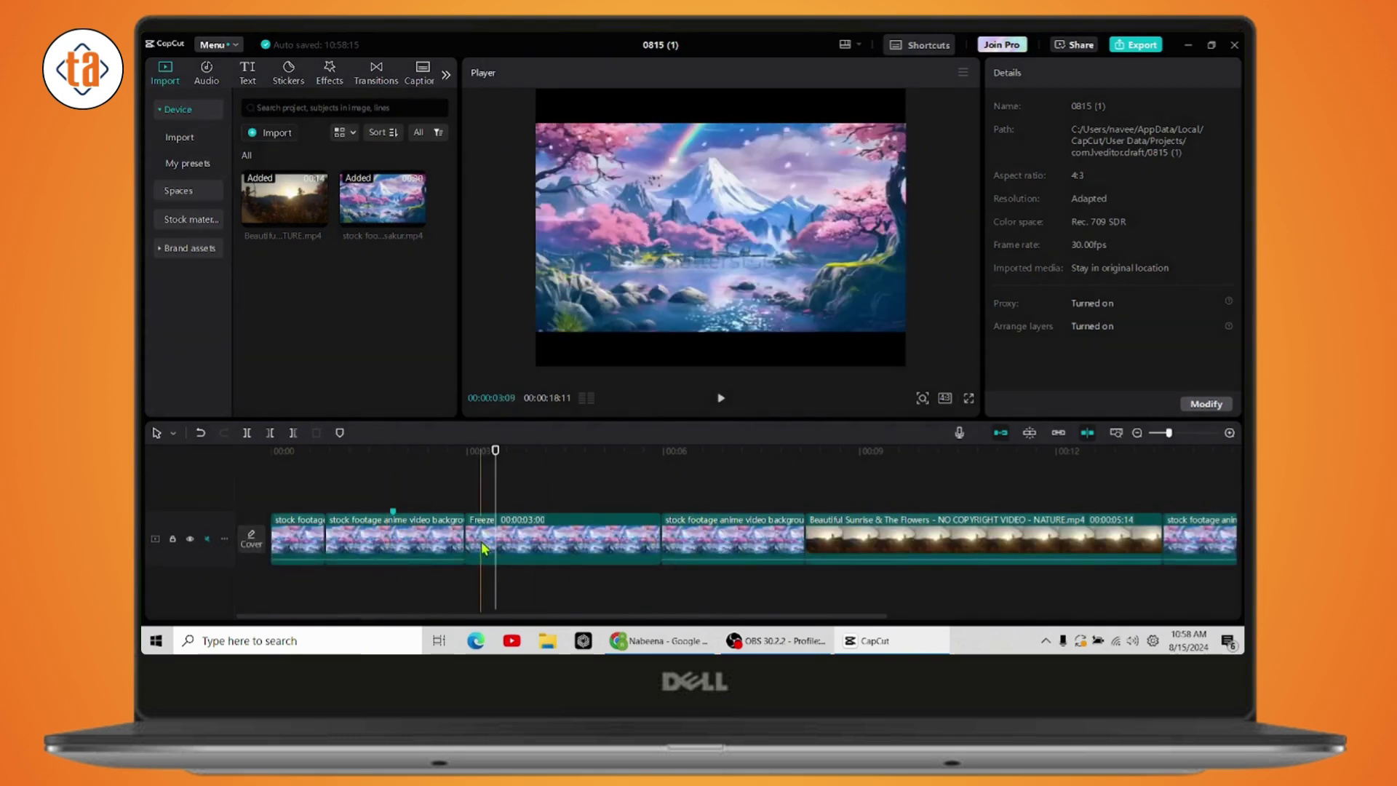
# Try the Tall track height on the main video track and restore the Default height.
pyautogui.click(224, 538)
pyautogui.moveTo(313, 550)
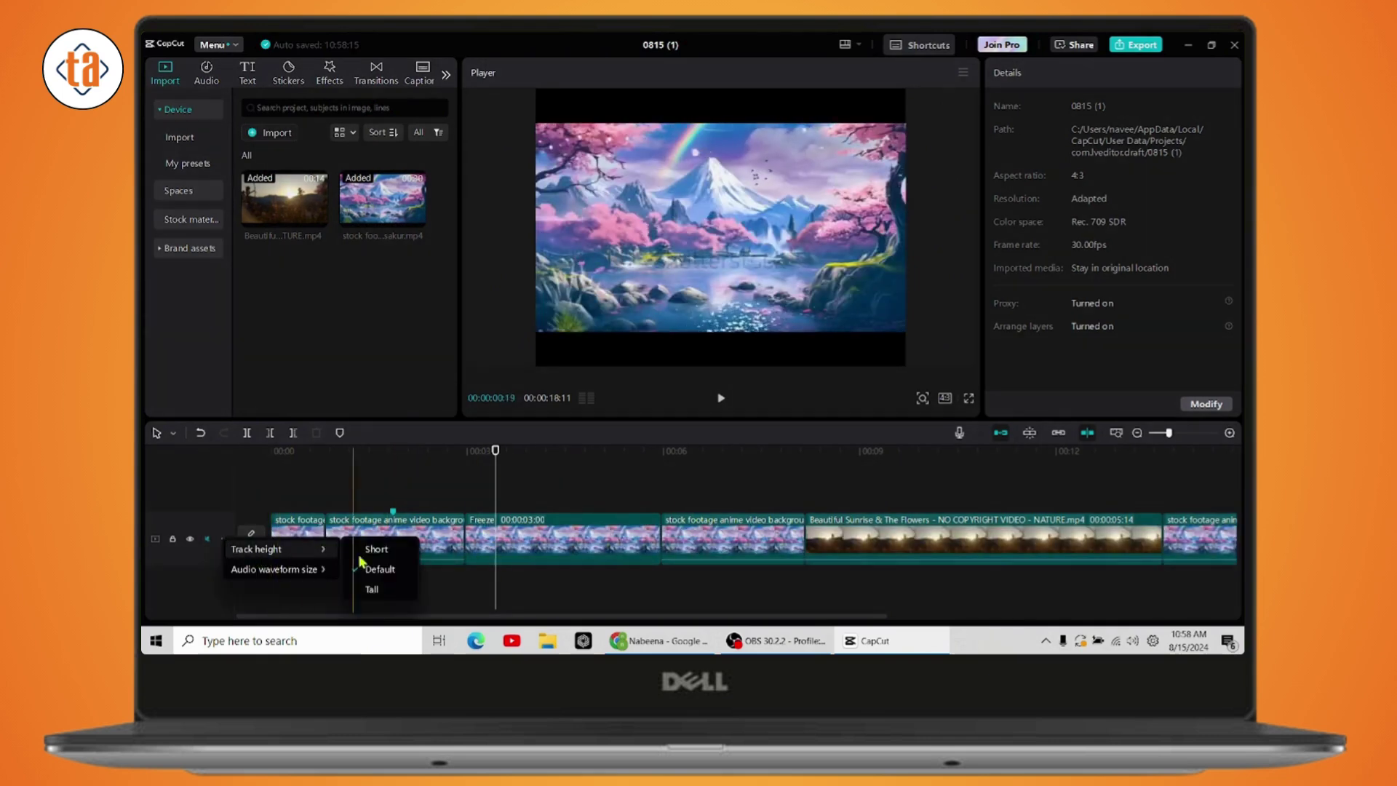
pyautogui.click(372, 590)
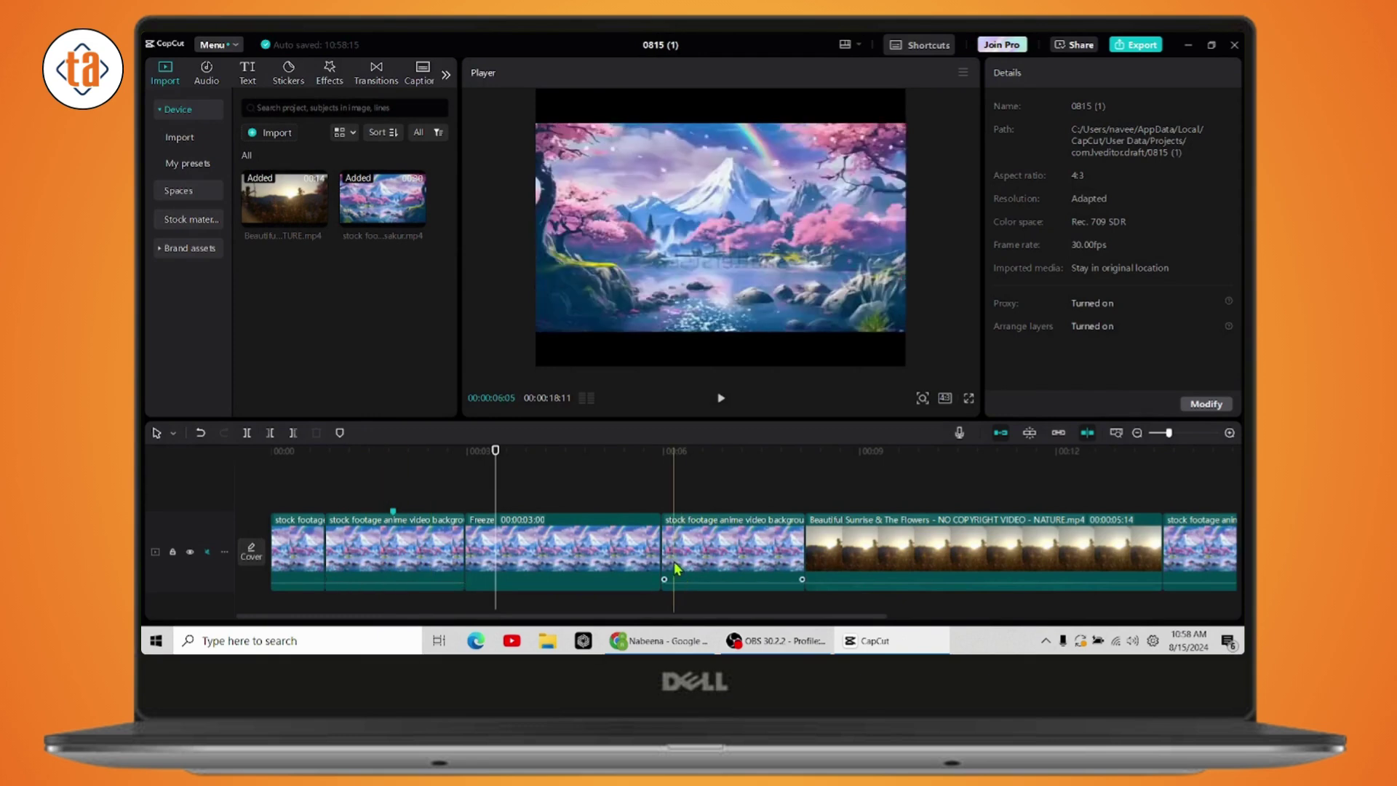
pyautogui.click(224, 552)
pyautogui.moveTo(306, 565)
pyautogui.click(388, 580)
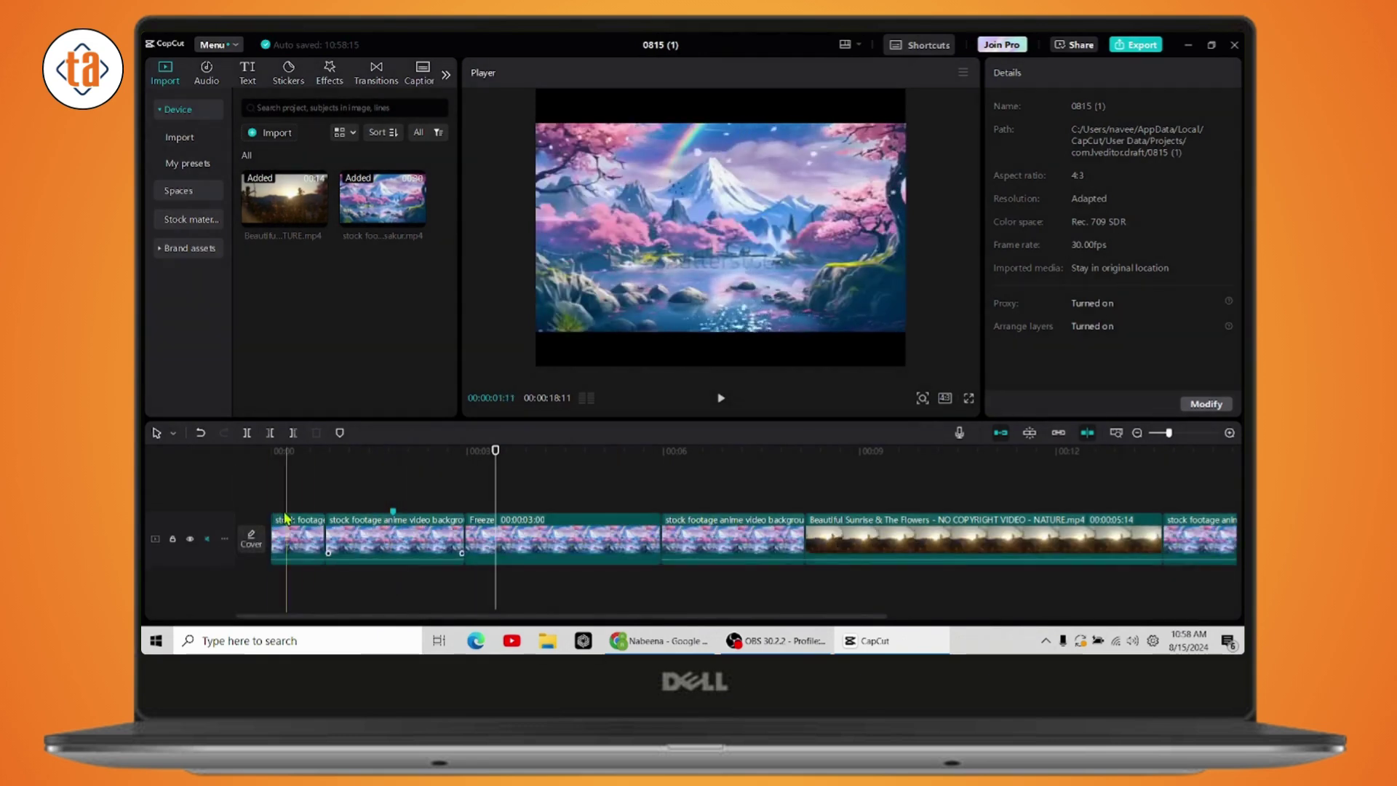
# Set the main track's audio waveform size to 60%.
pyautogui.click(225, 538)
pyautogui.moveTo(310, 577)
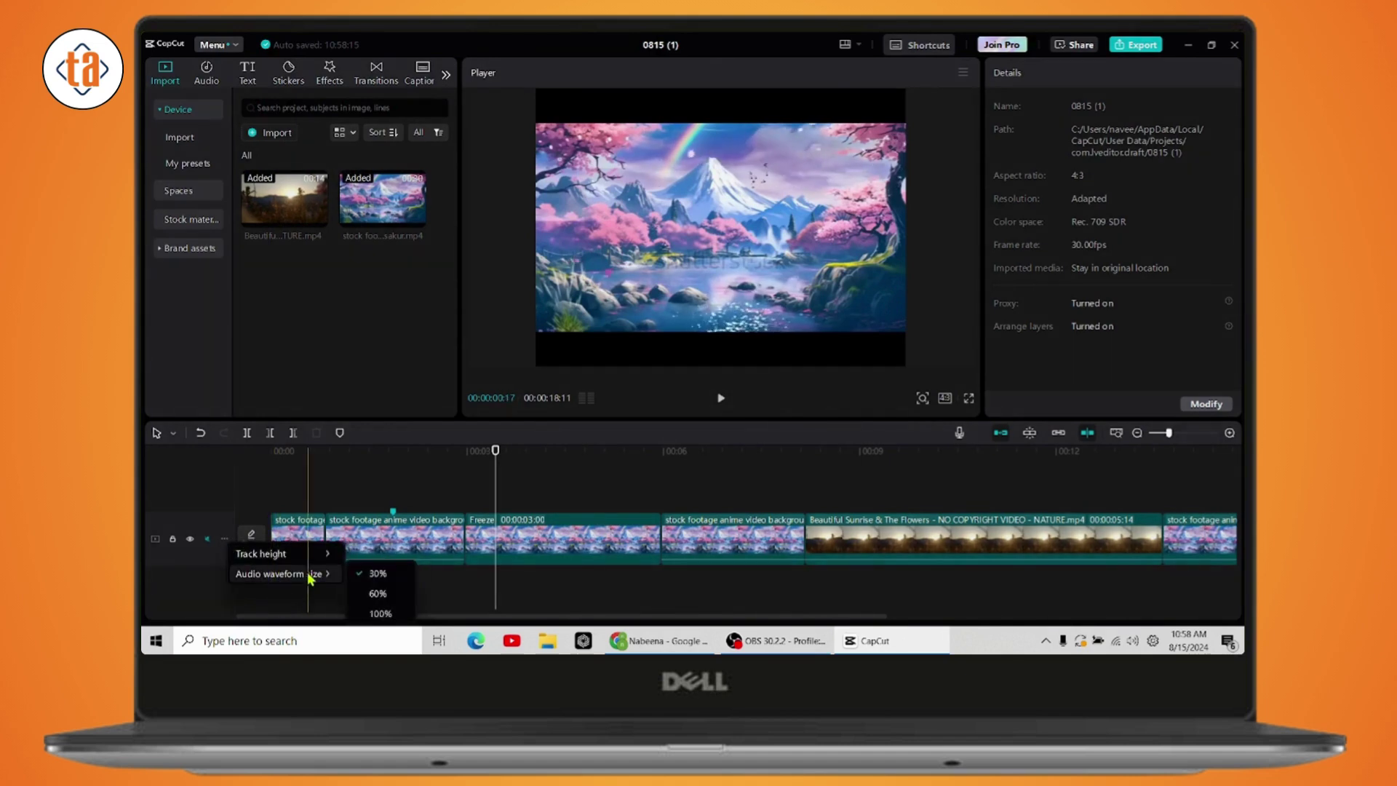
pyautogui.click(381, 593)
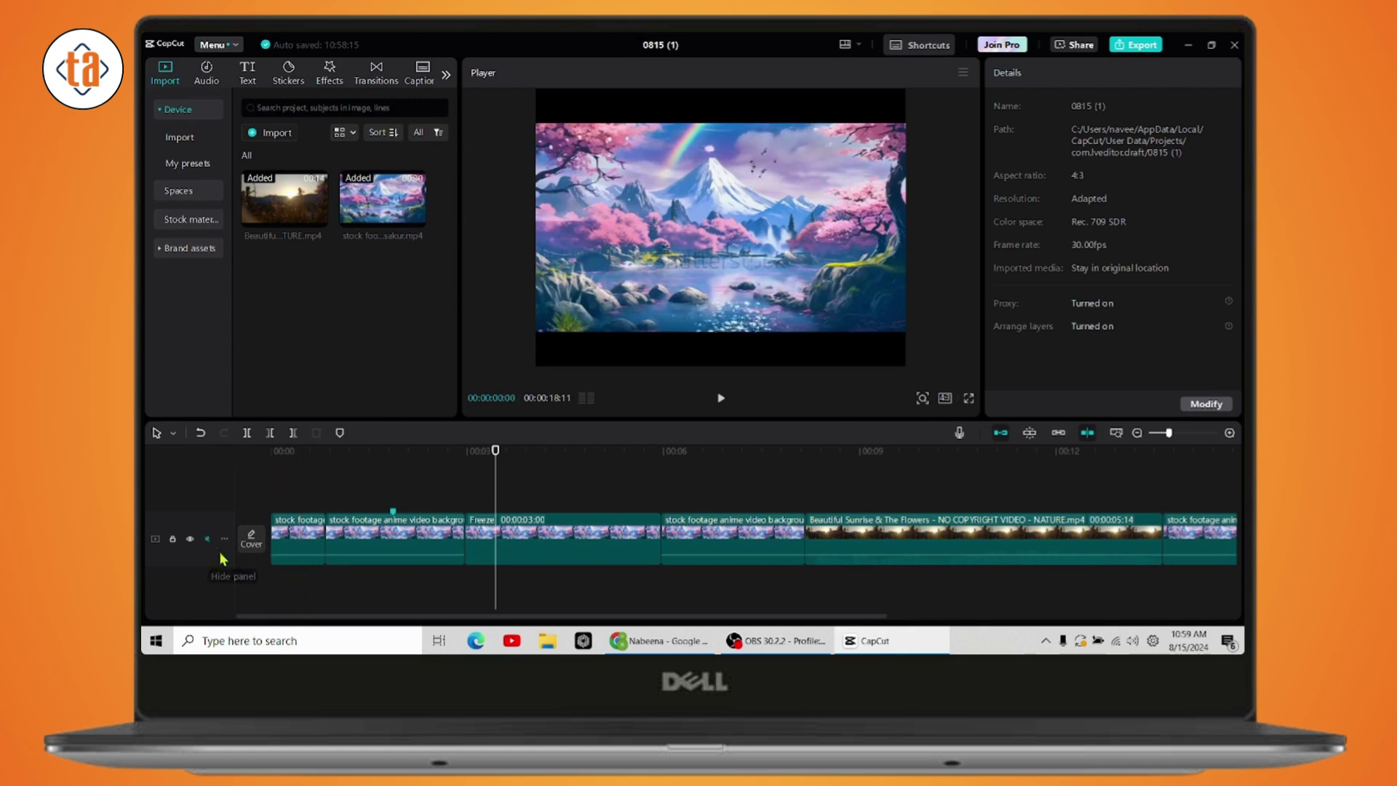
# Undo the earlier timeline edits back to one Beautiful Sunrise clip followed by one stock footage anime clip.
pyautogui.hotkey('ctrl', 'z')
pyautogui.hotkey('ctrl', 'z')
pyautogui.hotkey('ctrl', 'z')
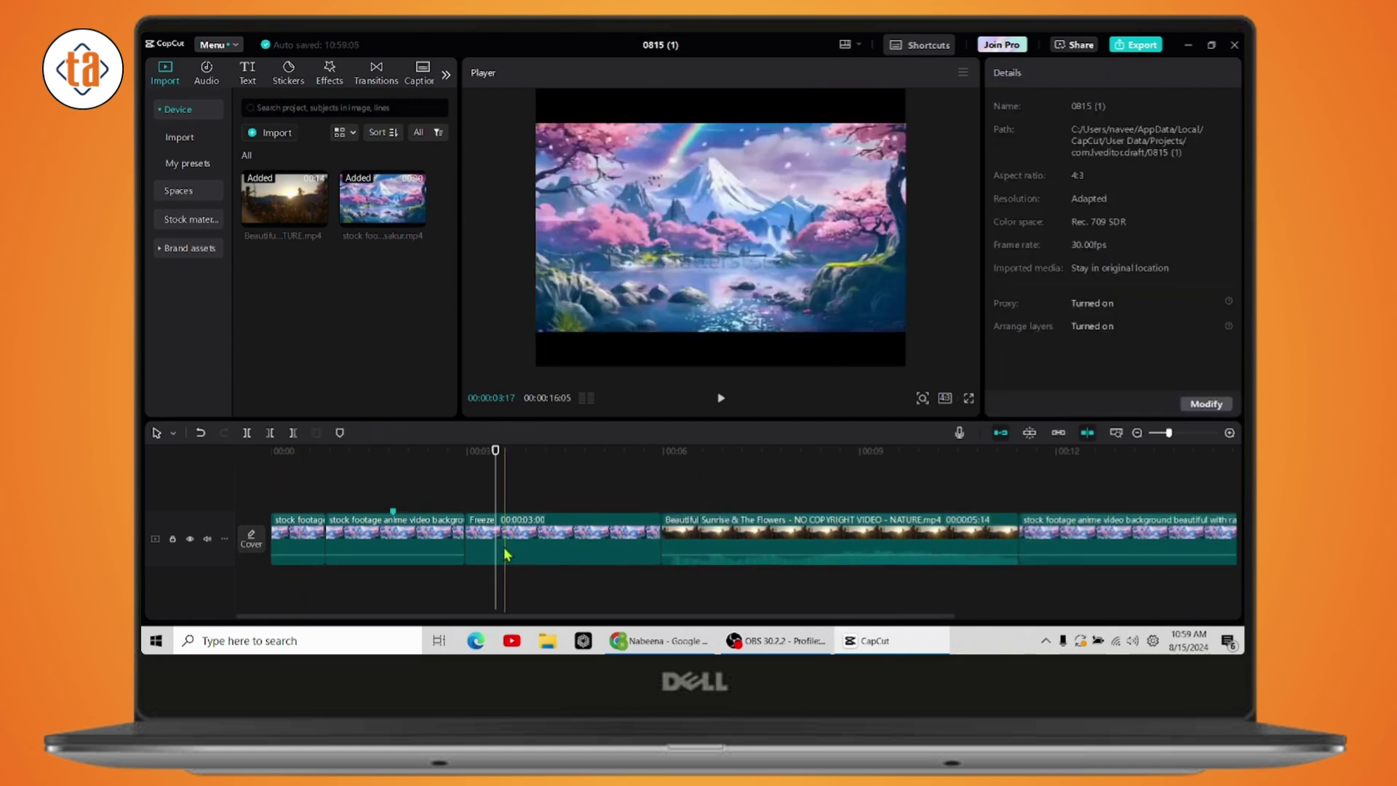
pyautogui.hotkey('ctrl', 'z')
pyautogui.hotkey('ctrl', 'z')
pyautogui.hotkey('ctrl', 'z')
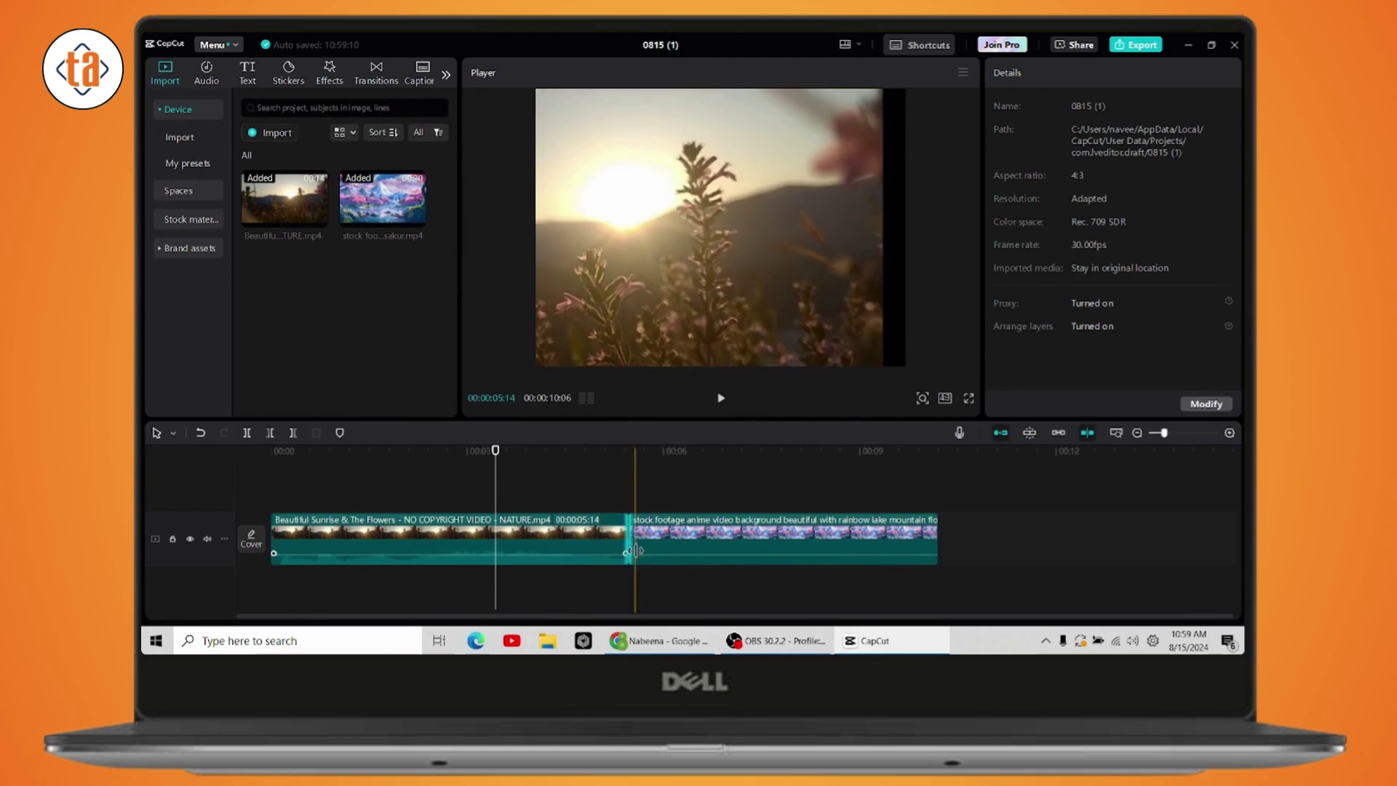
# Try an audio waveform size of 100% on the main track, then set it to 30%.
pyautogui.click(224, 538)
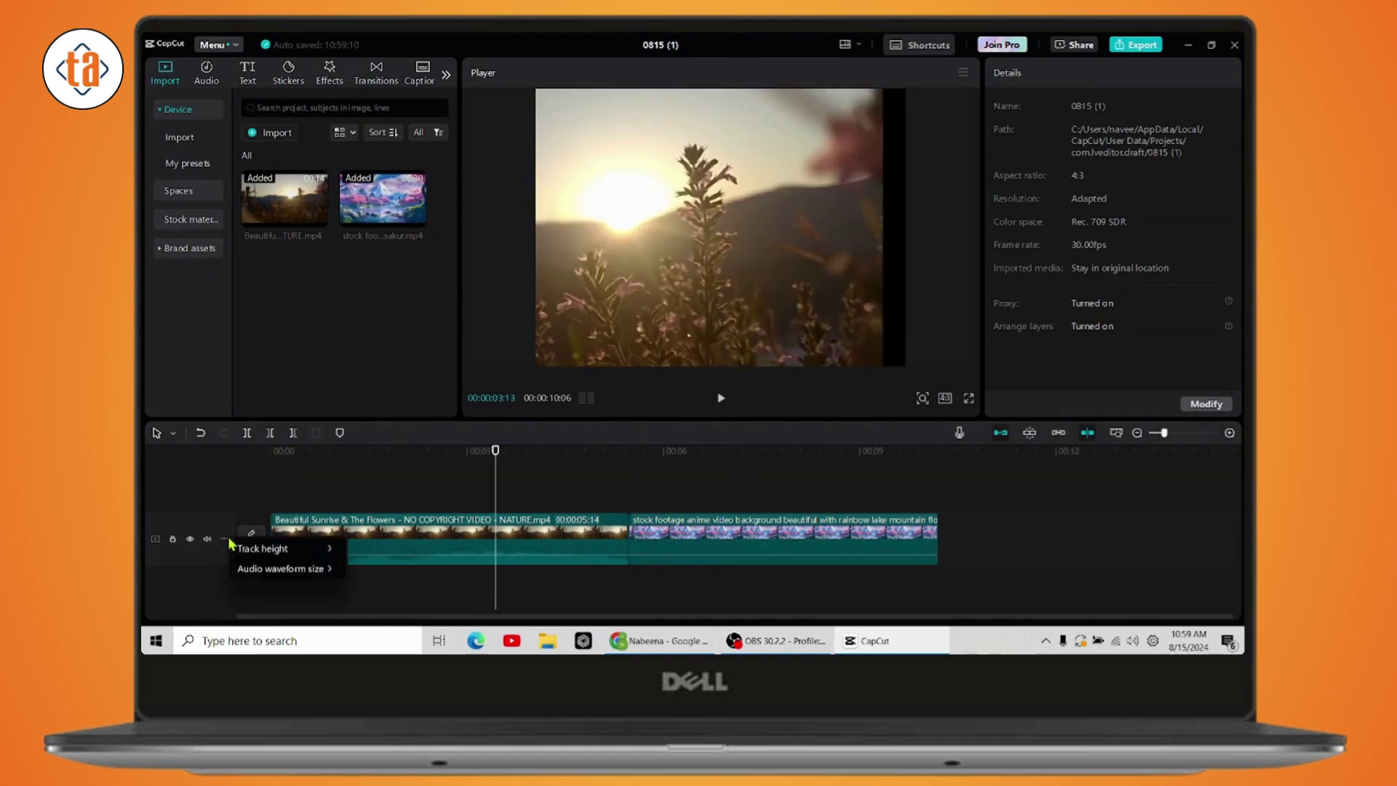
pyautogui.moveTo(282, 570)
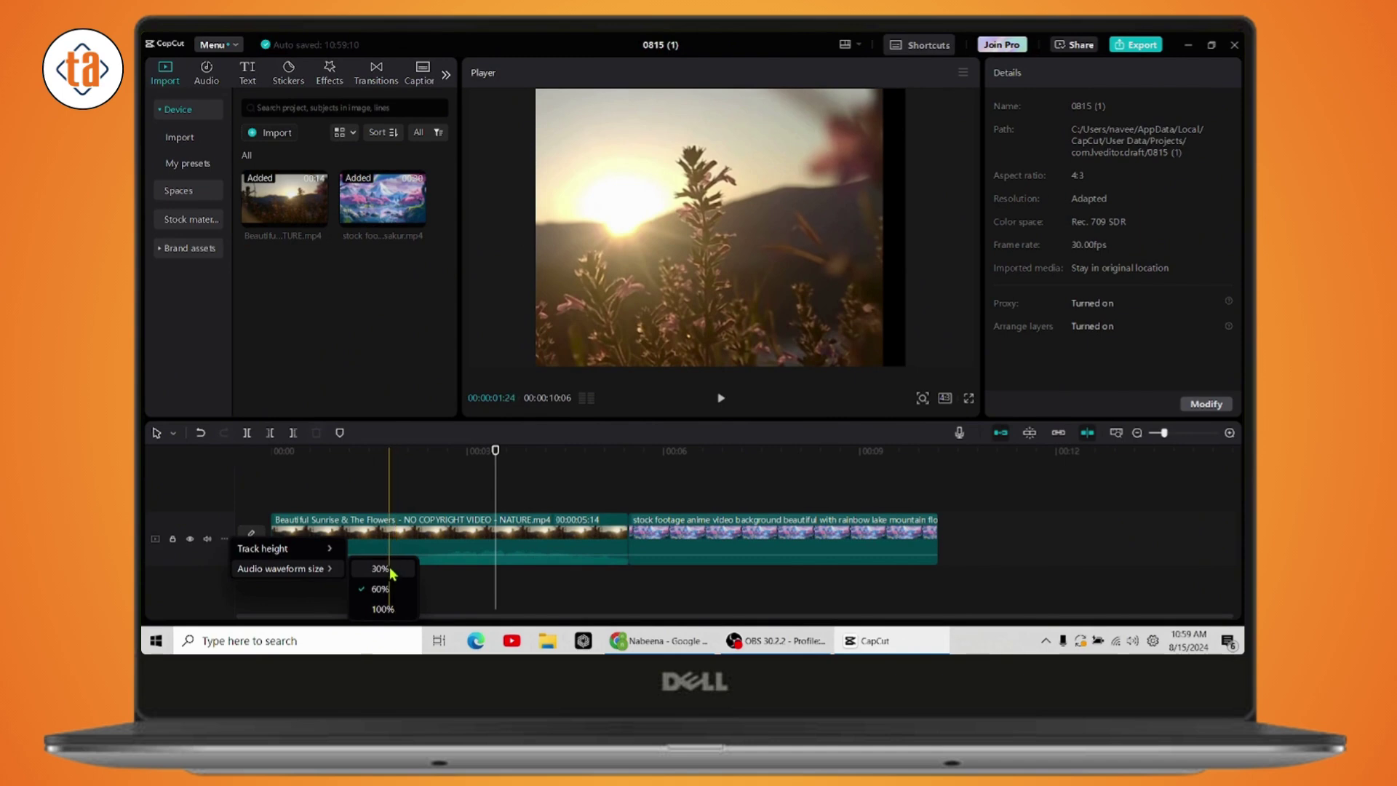
pyautogui.click(395, 614)
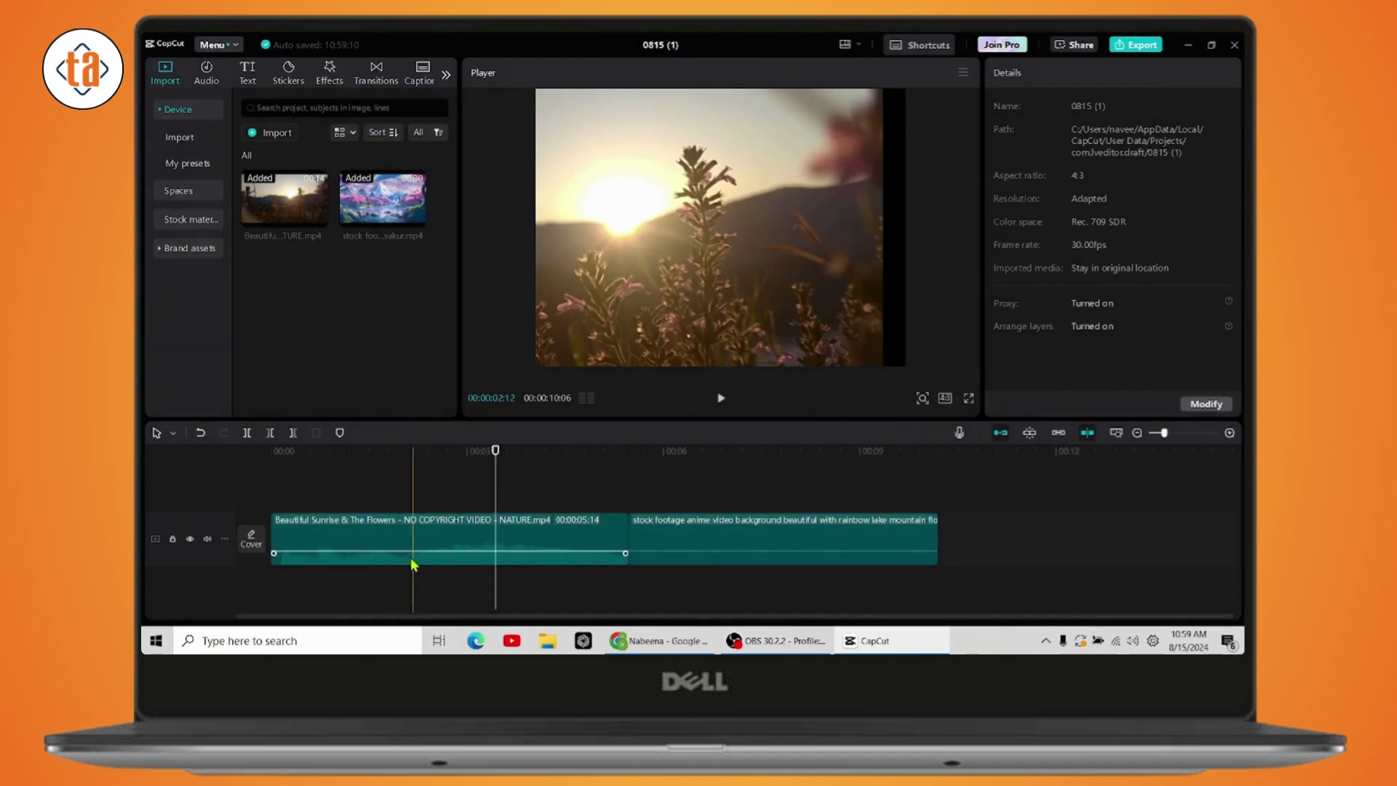
pyautogui.click(224, 538)
pyautogui.moveTo(299, 571)
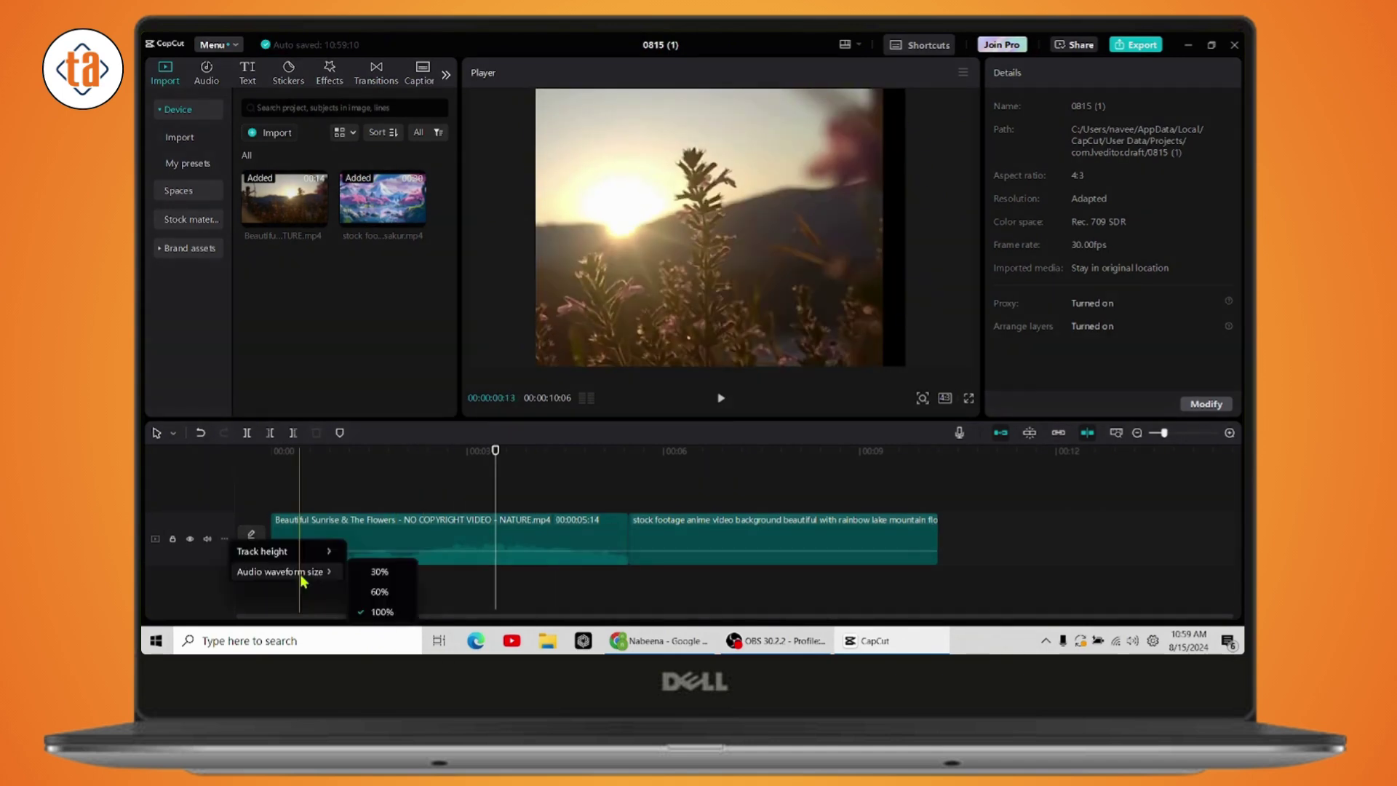
pyautogui.click(390, 571)
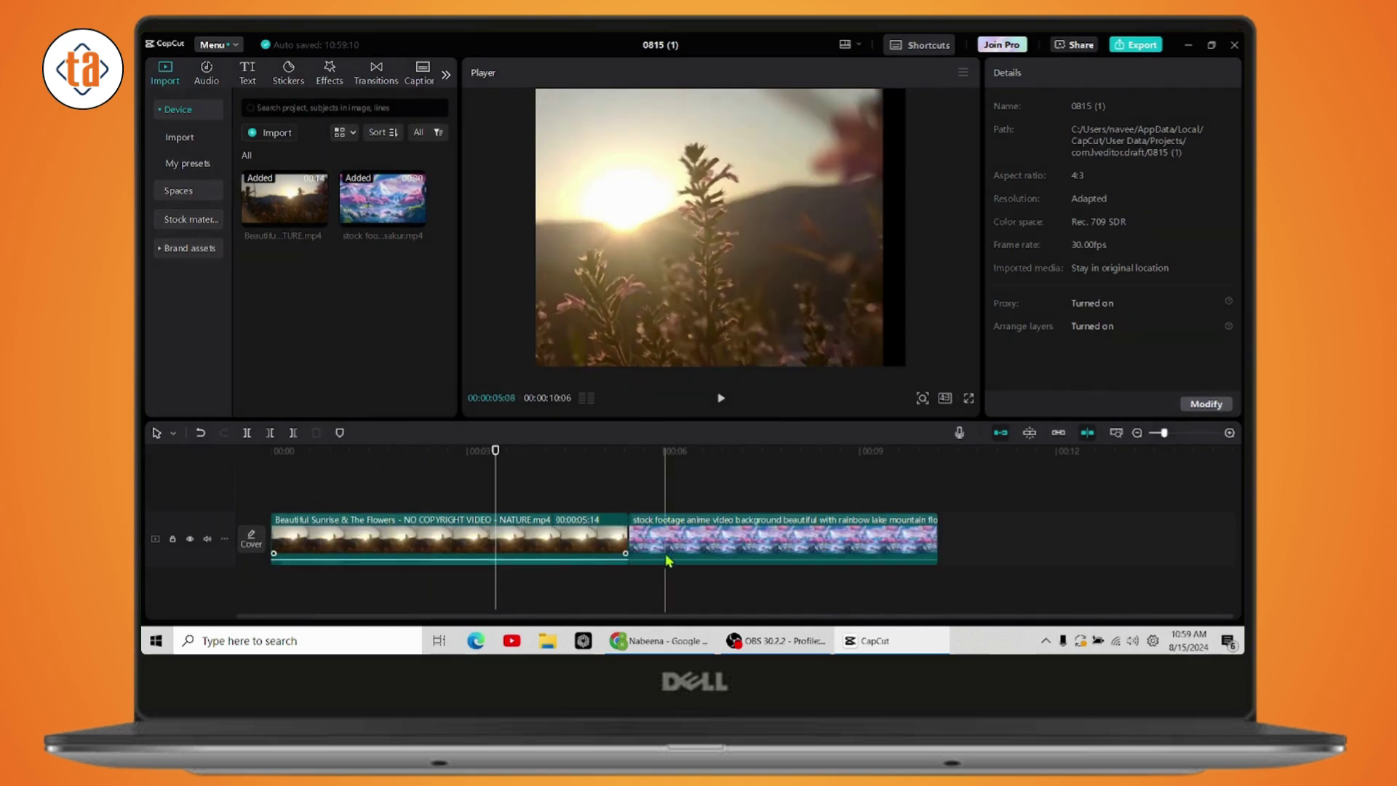
# Start a video cover from the sunrise frame and apply the recommended "bronzed & glowy" template.
pyautogui.click(250, 541)
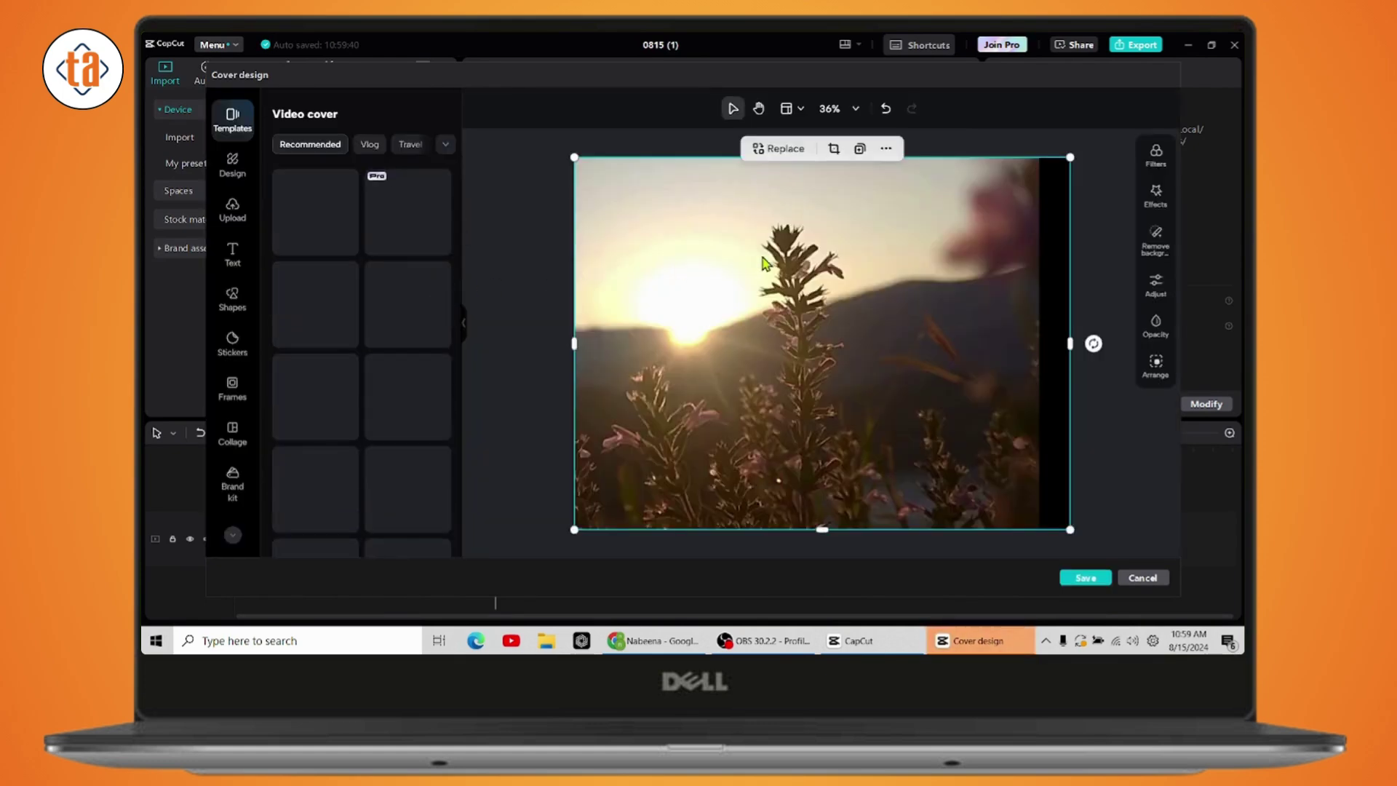
pyautogui.scroll(-5, 347, 477)
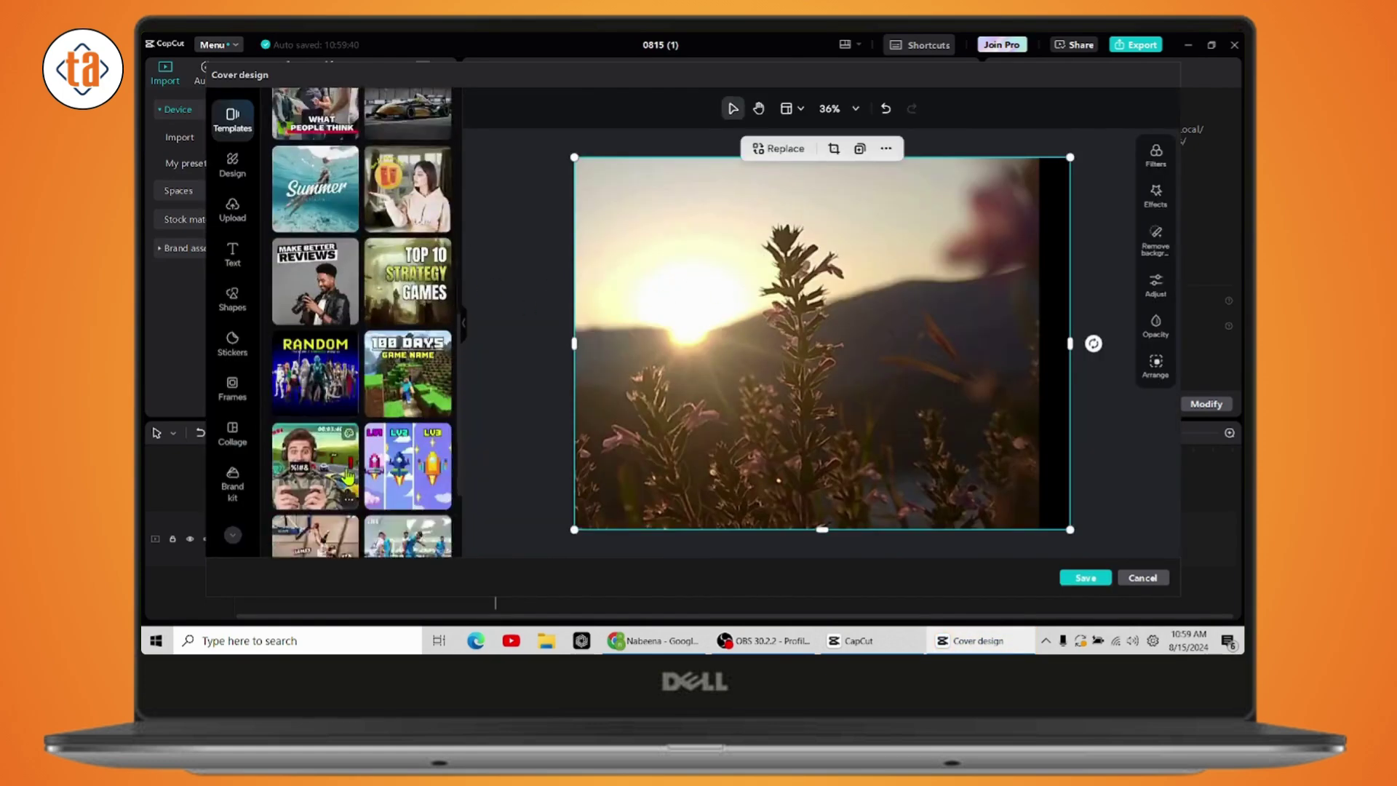
pyautogui.scroll(5, 347, 477)
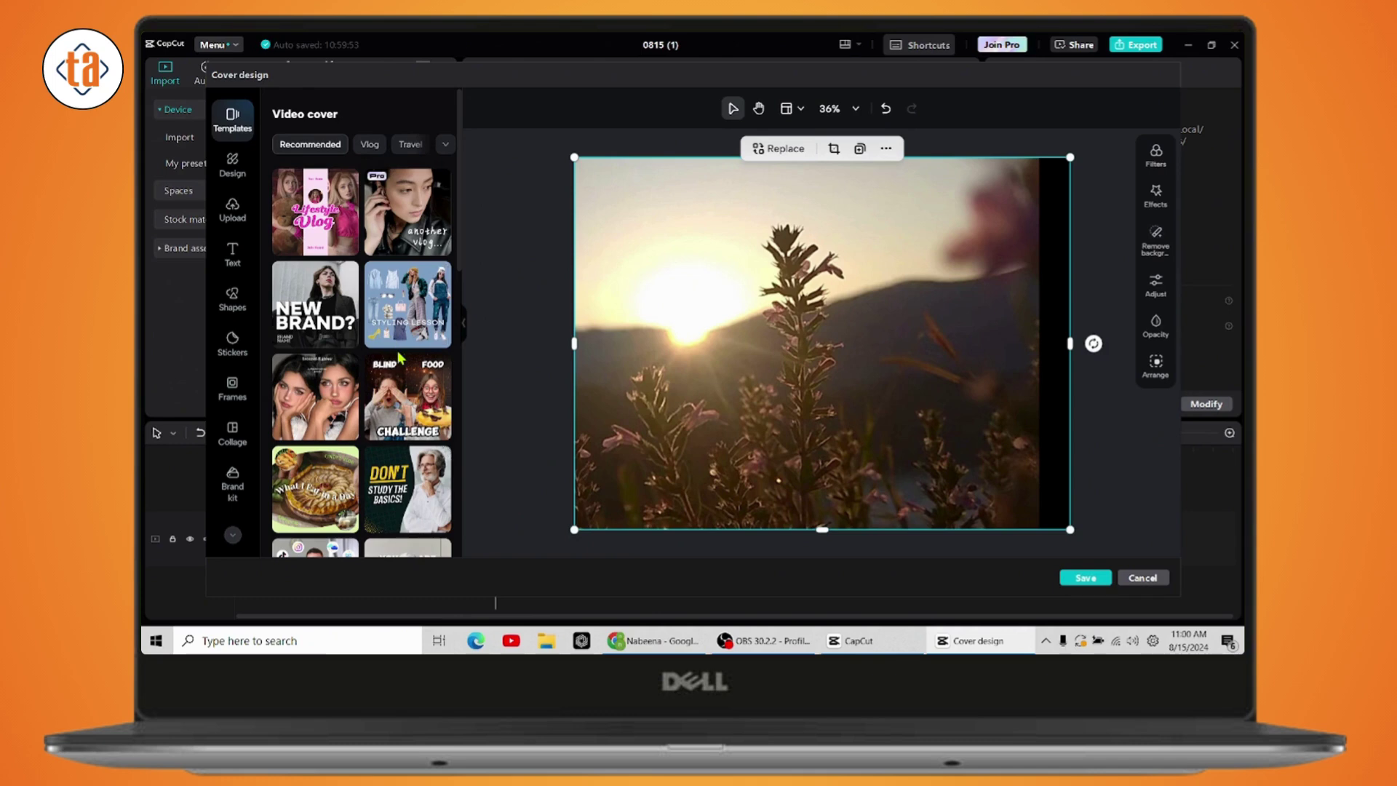
pyautogui.click(320, 406)
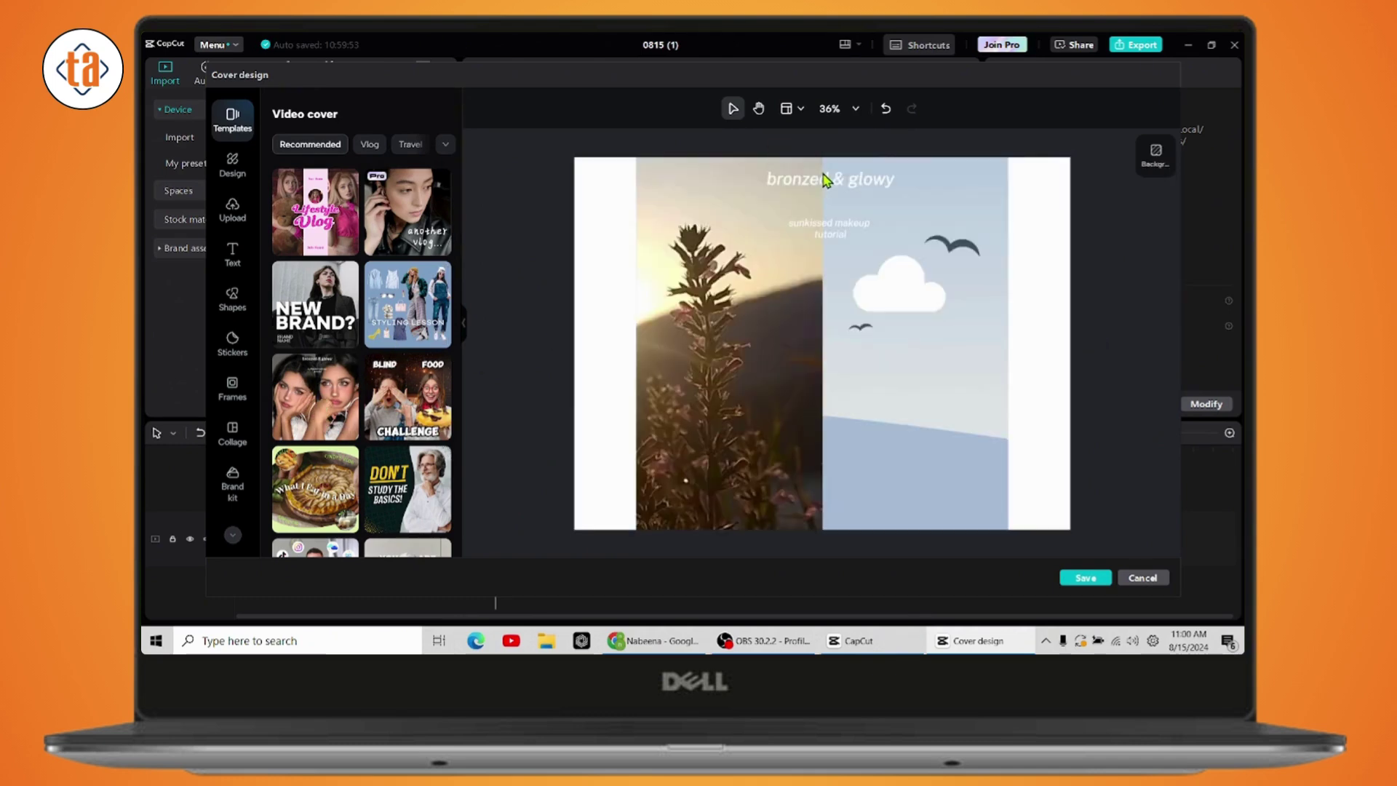
# Shift the sunrise photo toward the cover's left edge, browse the filters without applying one, and save the cover.
pyautogui.moveTo(749, 356); pyautogui.dragTo(694, 354)
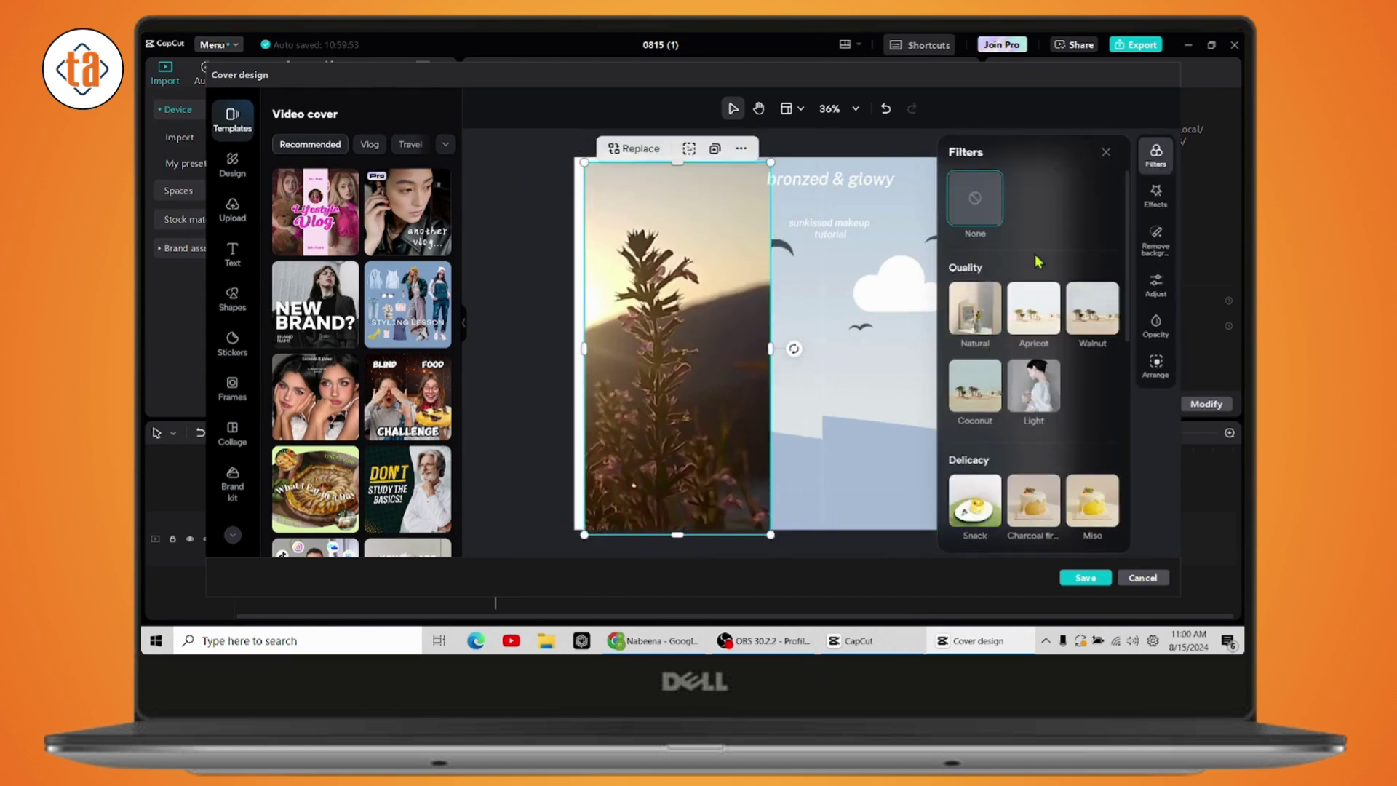
pyautogui.scroll(-5, 1034, 395)
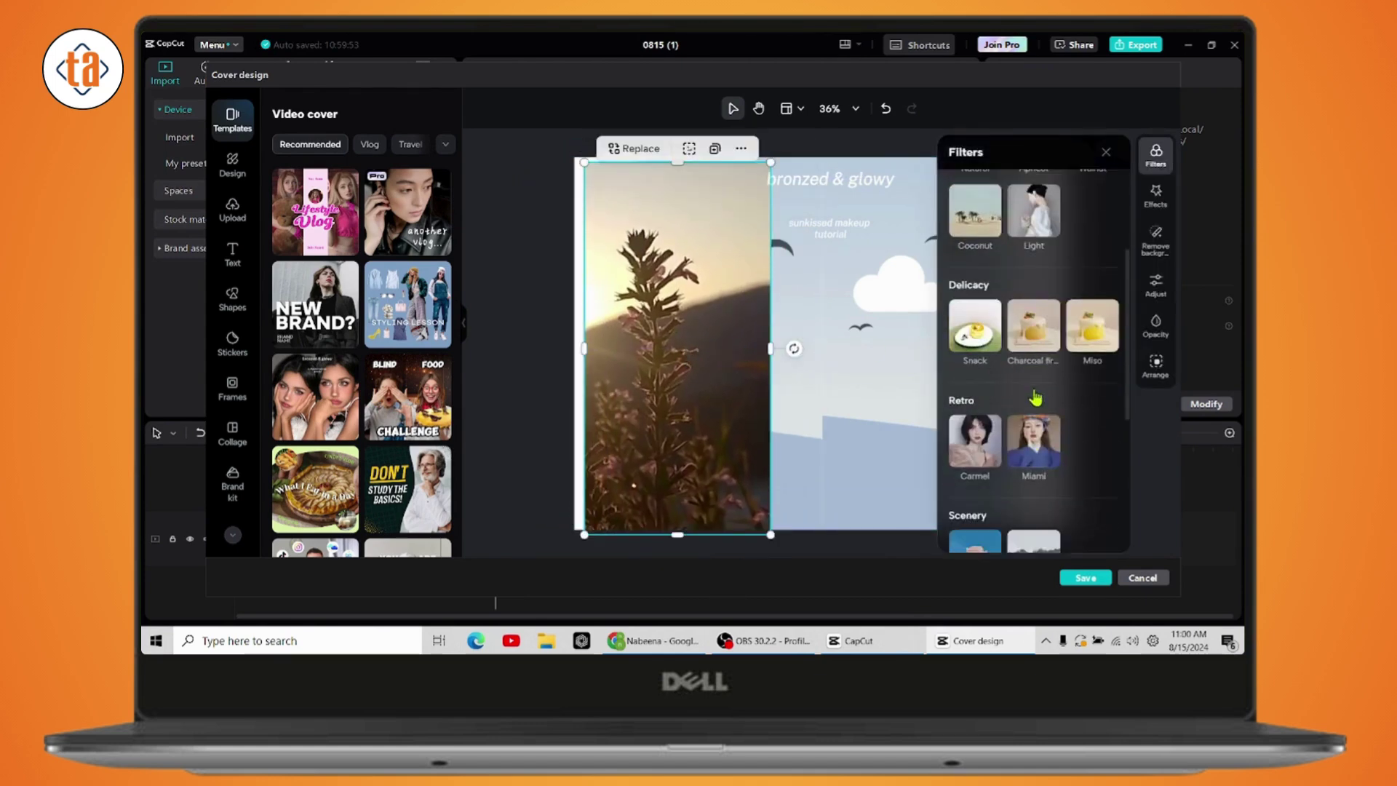
pyautogui.click(1086, 579)
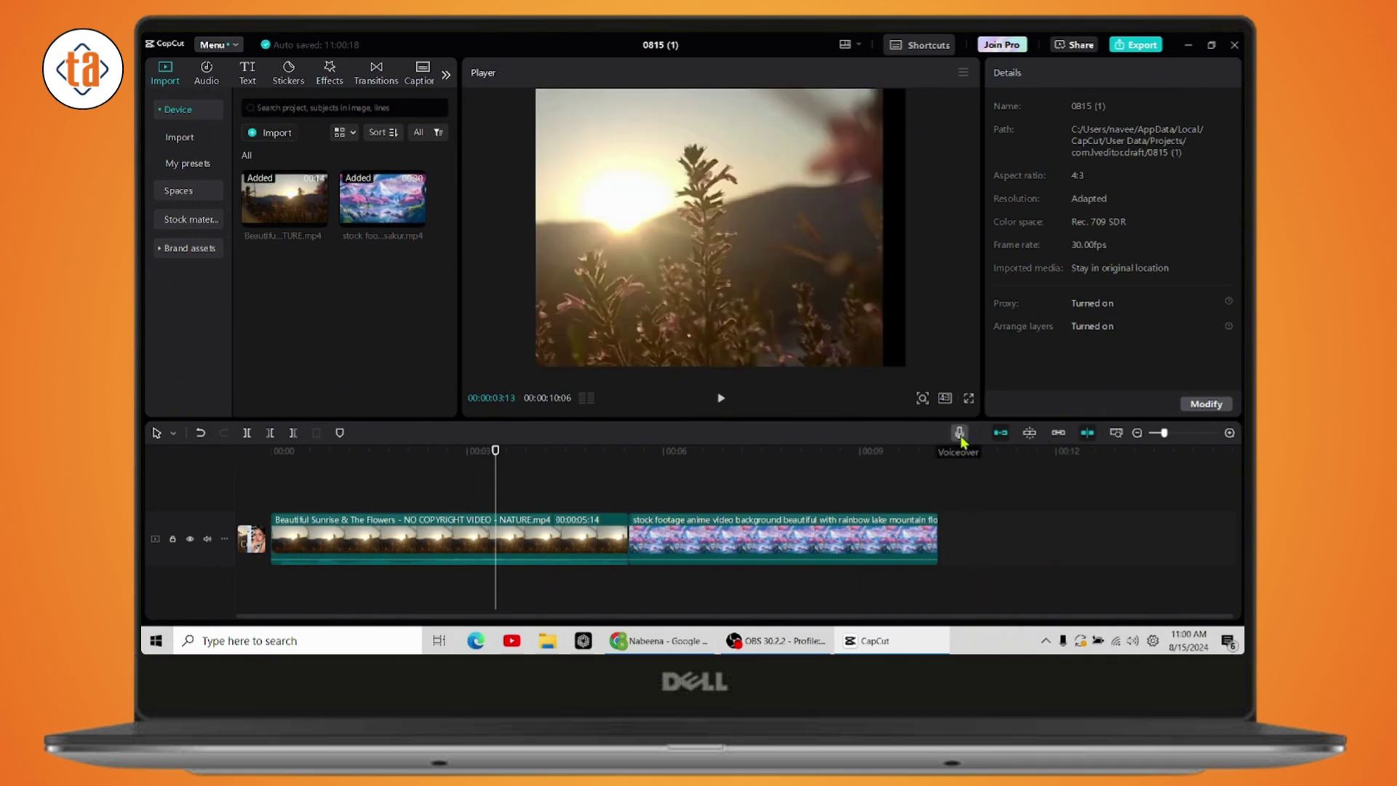
# Review the voiceover recording settings, including input device, volume and echo reduction, and close them without recording.
pyautogui.click(960, 434)
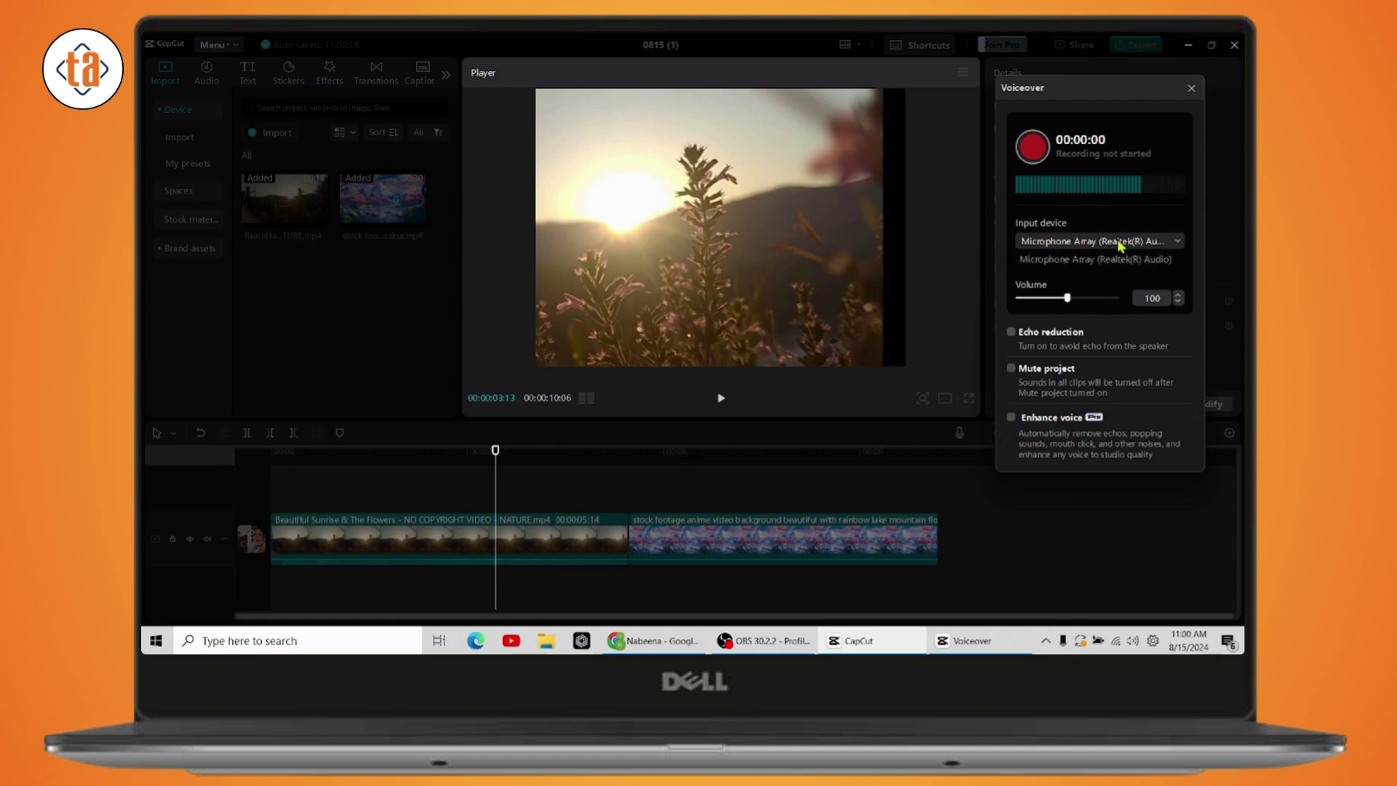
pyautogui.click(1191, 88)
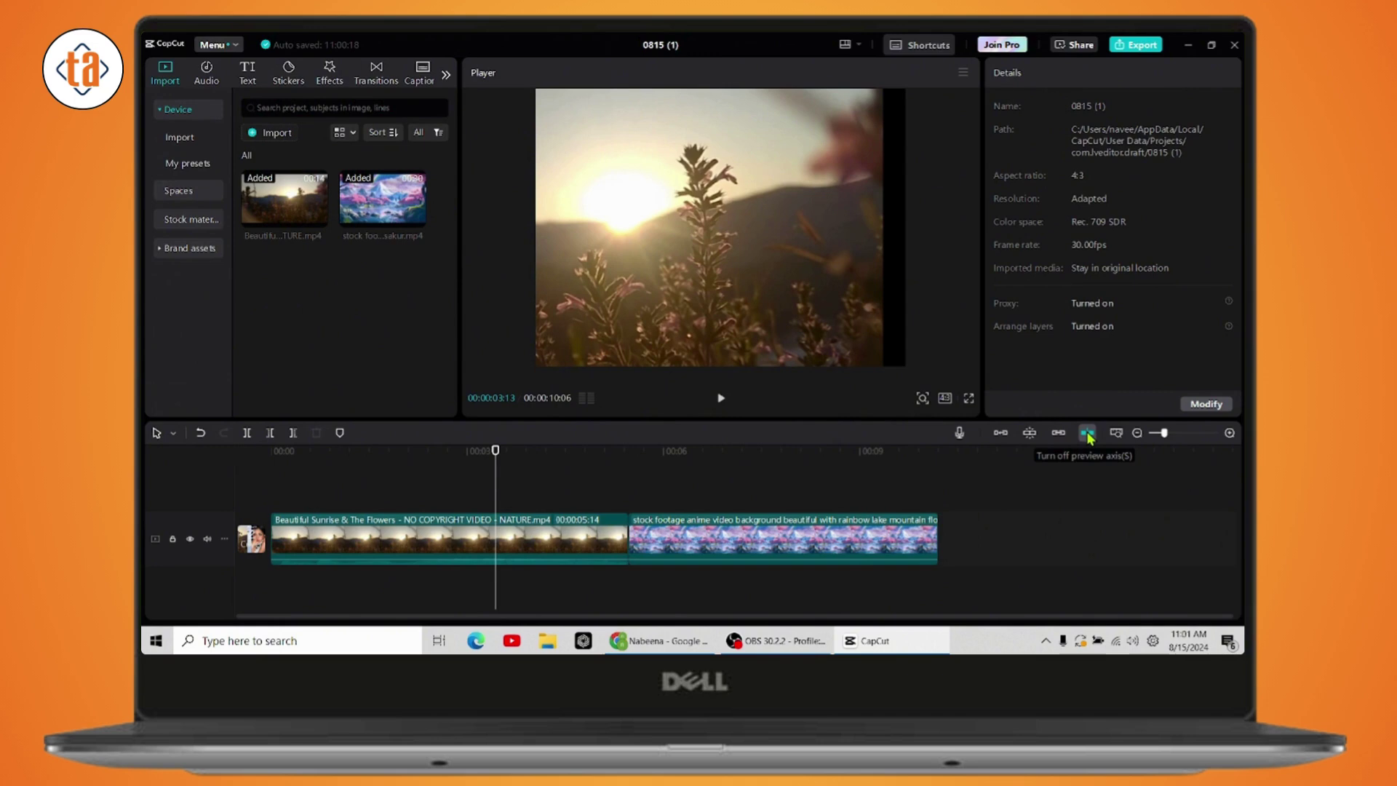
# With the preview axis off, place the playhead at 00:00:05:16 near the clip junction, then turn the axis back on.
pyautogui.click(633, 473)
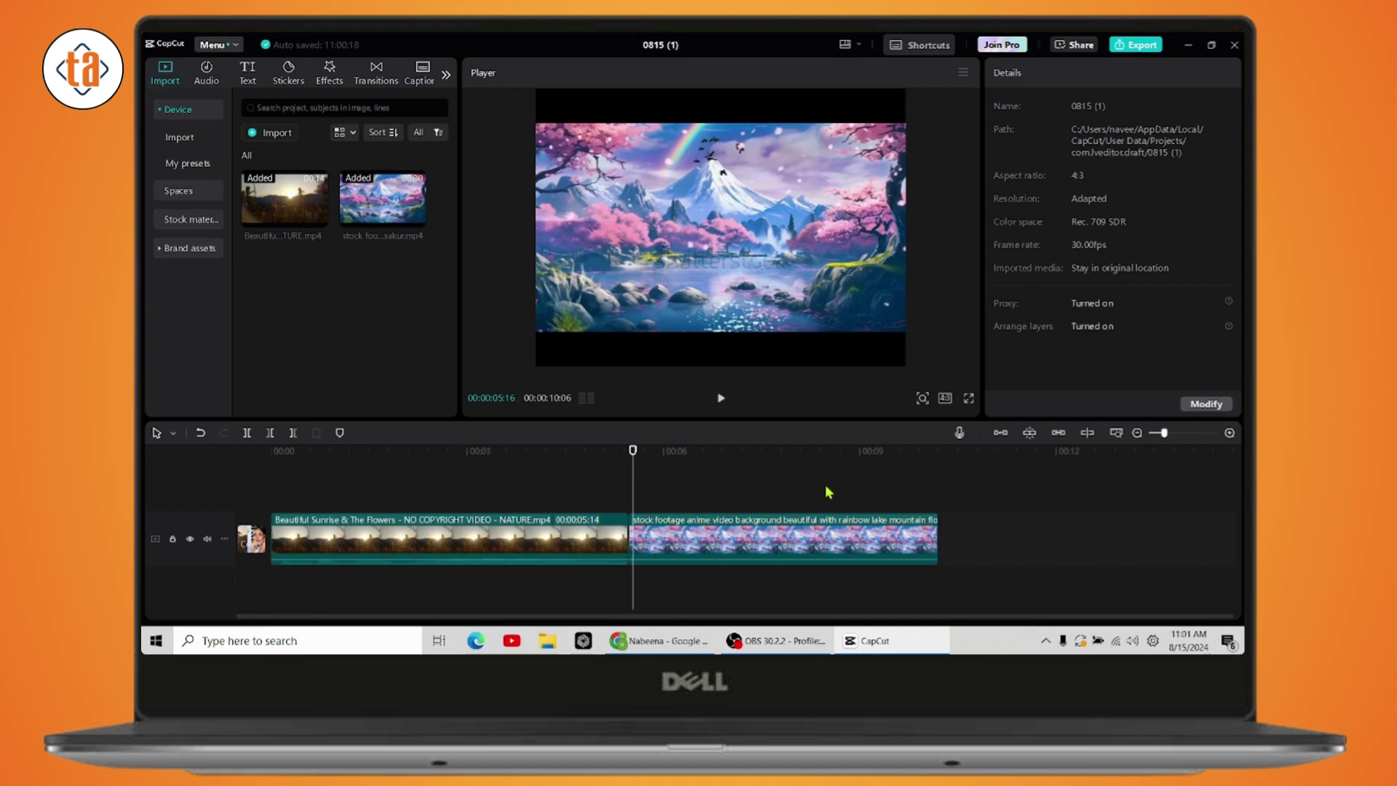
pyautogui.click(1087, 433)
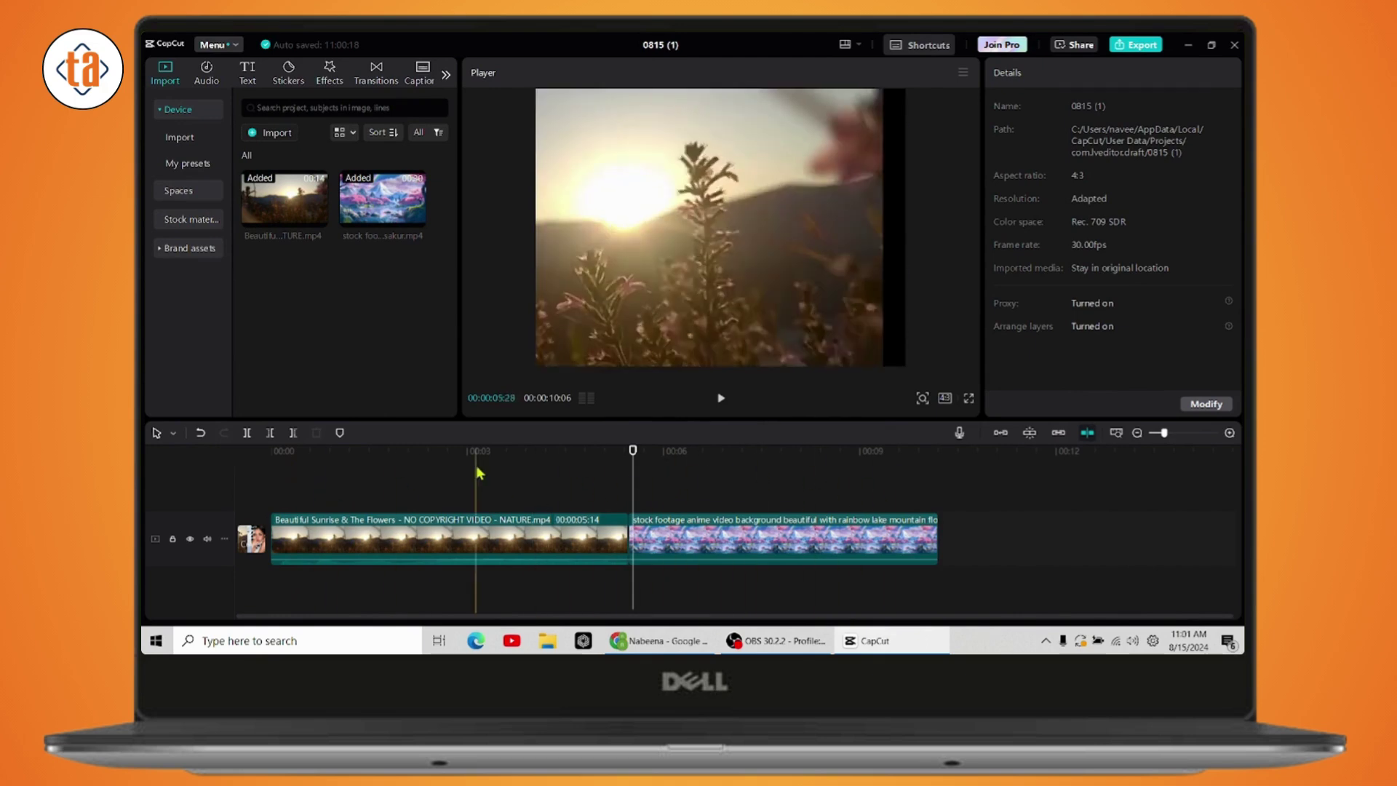
# Fit the clips to the timeline, then try zooming the timeline out and in at several levels.
pyautogui.click(1119, 434)
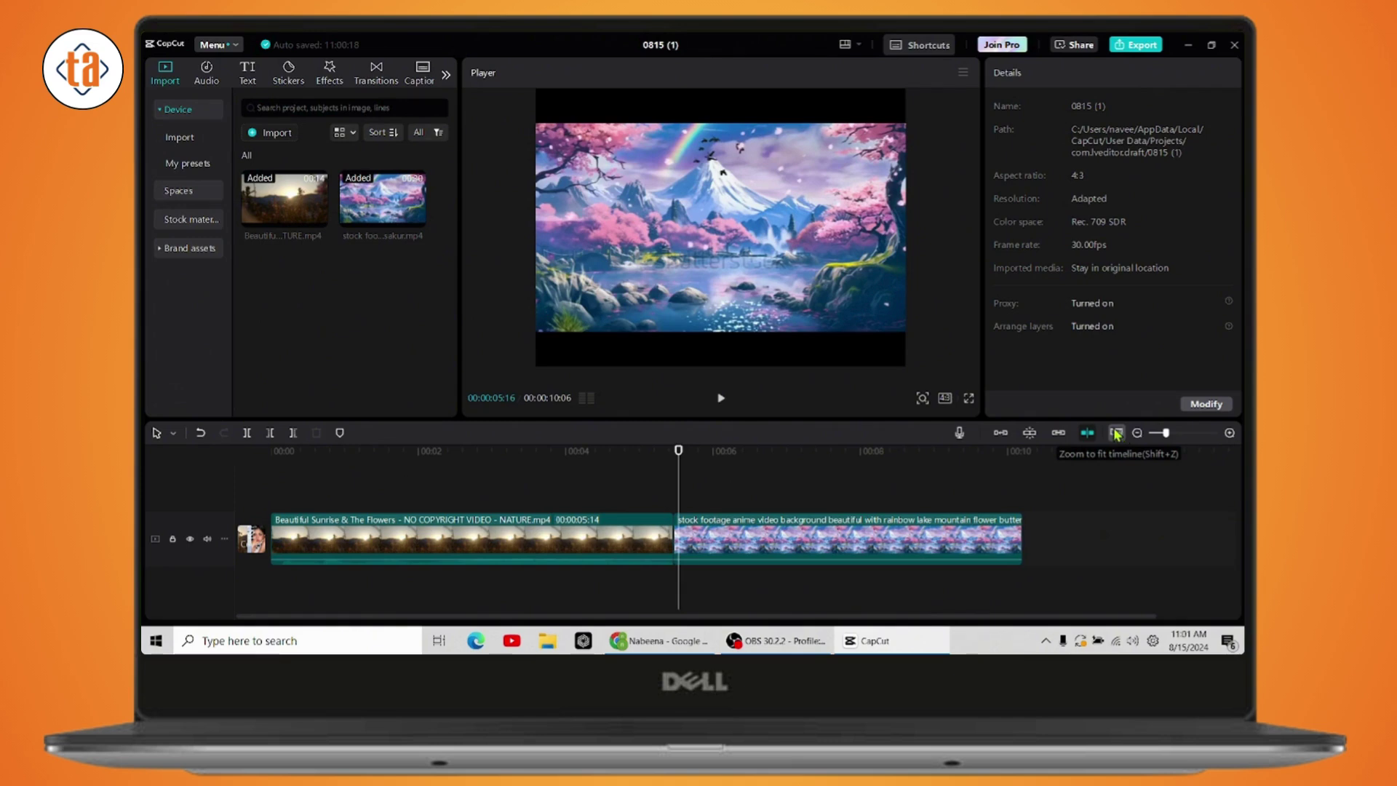
pyautogui.click(1138, 432)
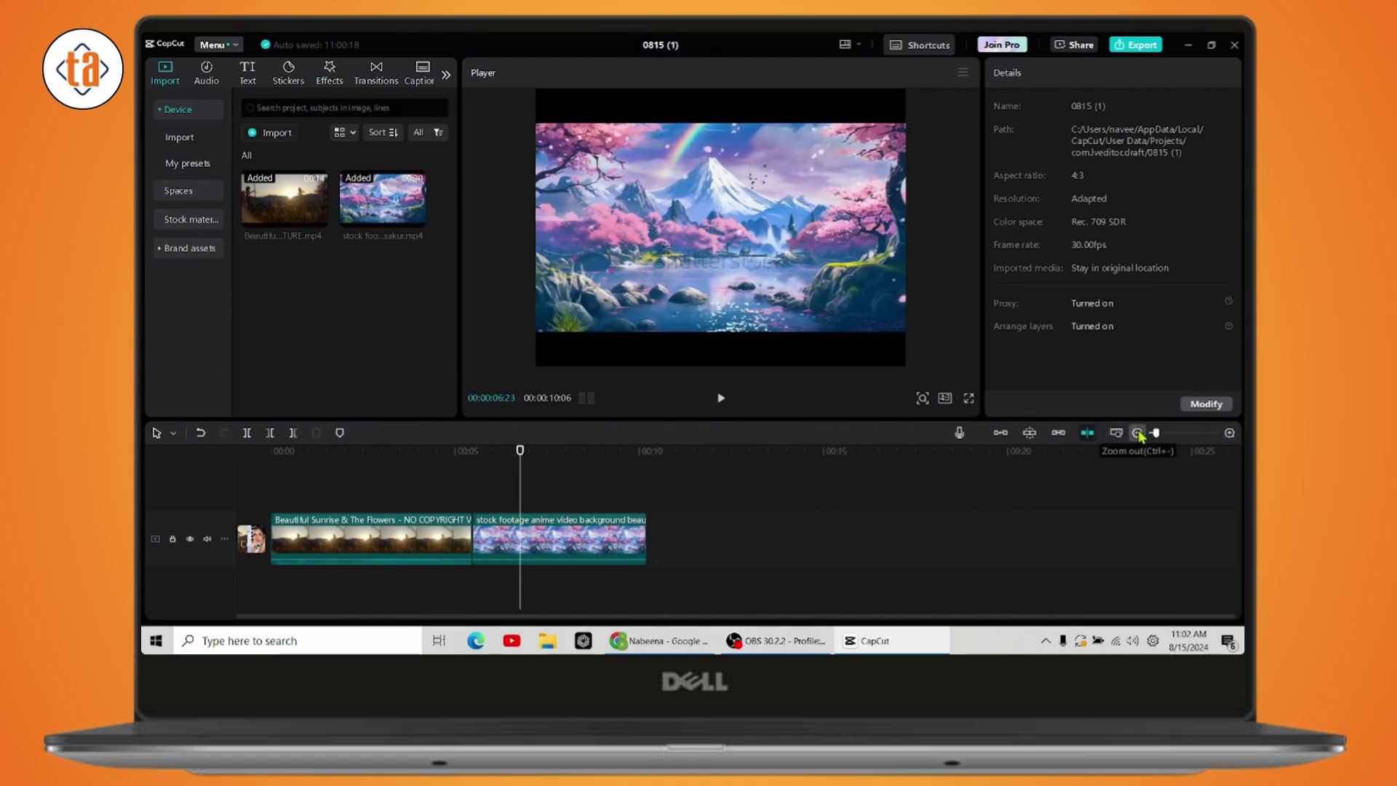
pyautogui.click(1138, 433)
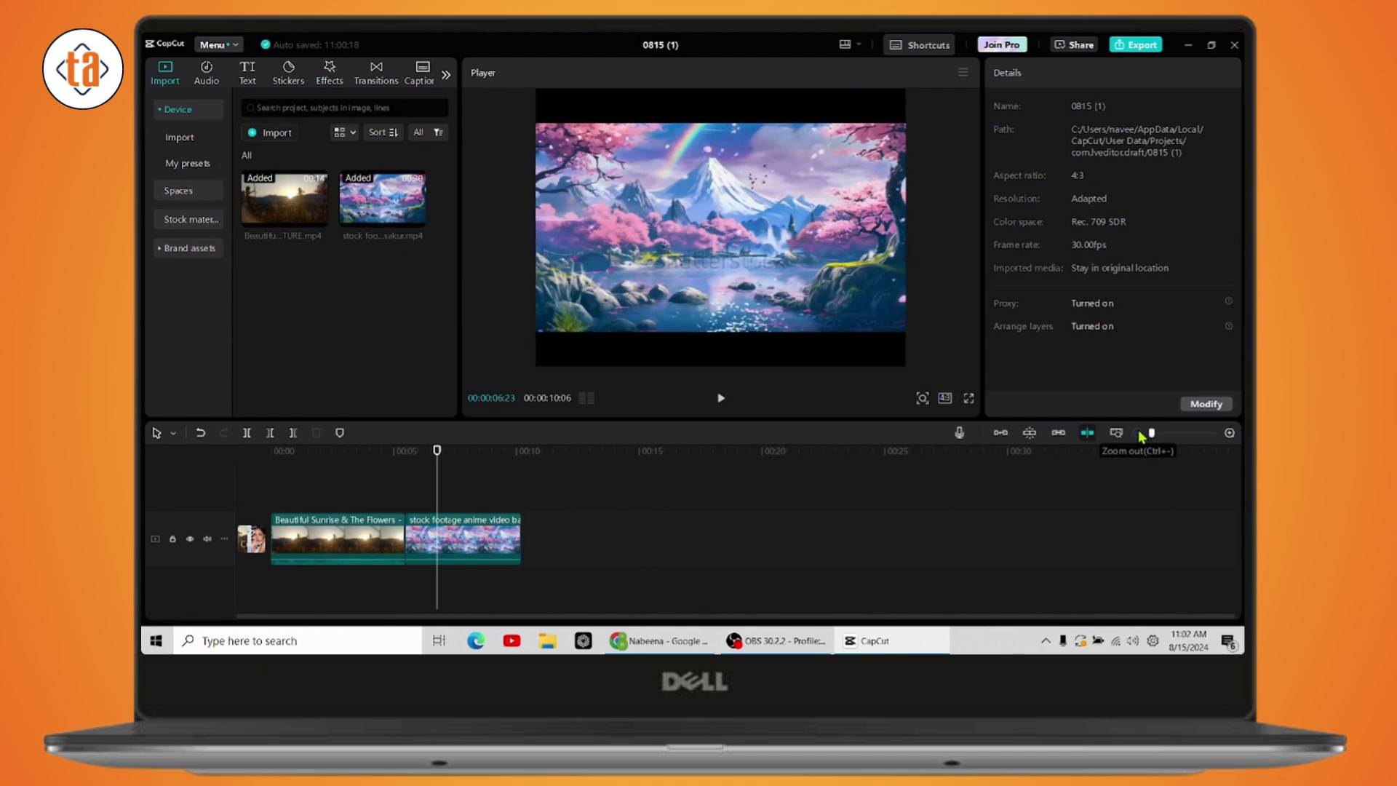
pyautogui.click(1229, 433)
pyautogui.click(1229, 433)
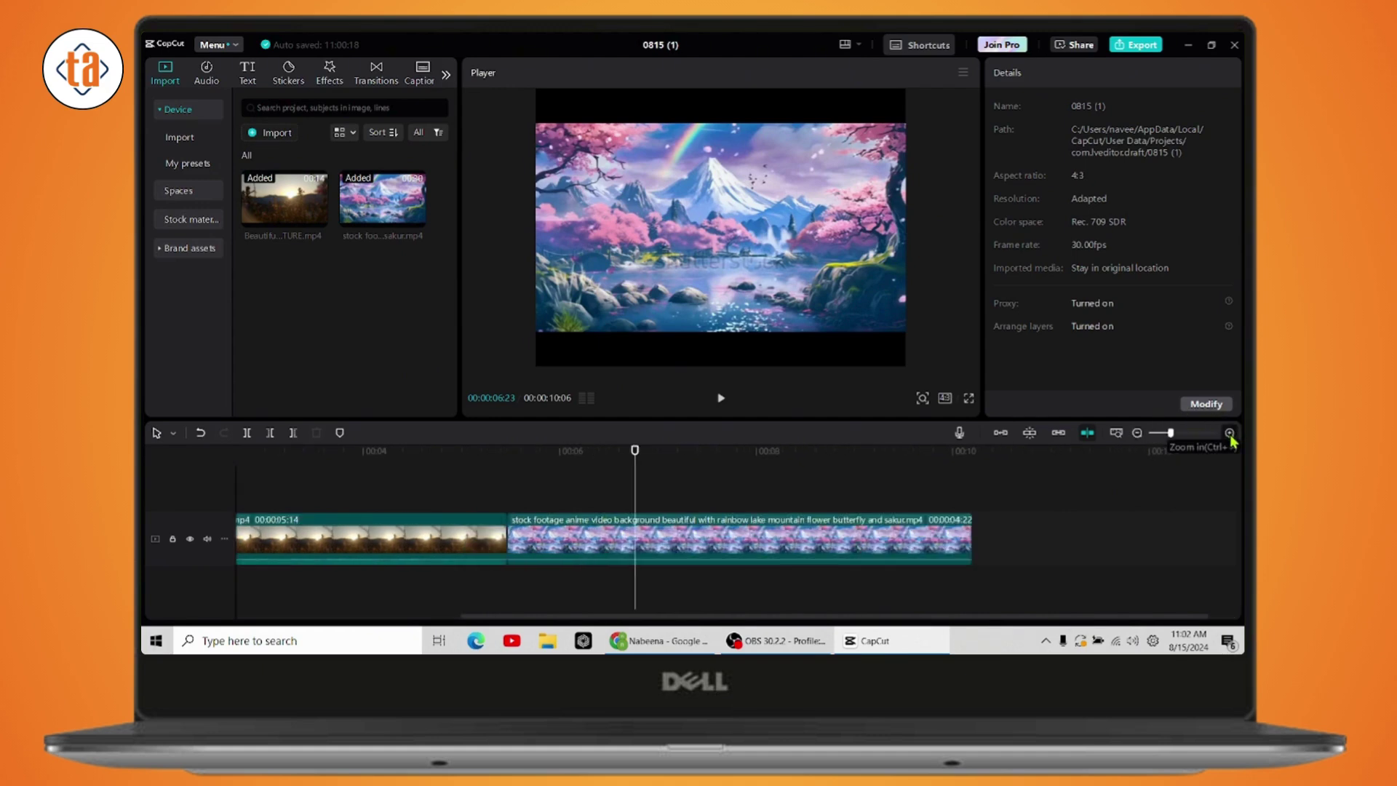
pyautogui.click(1229, 433)
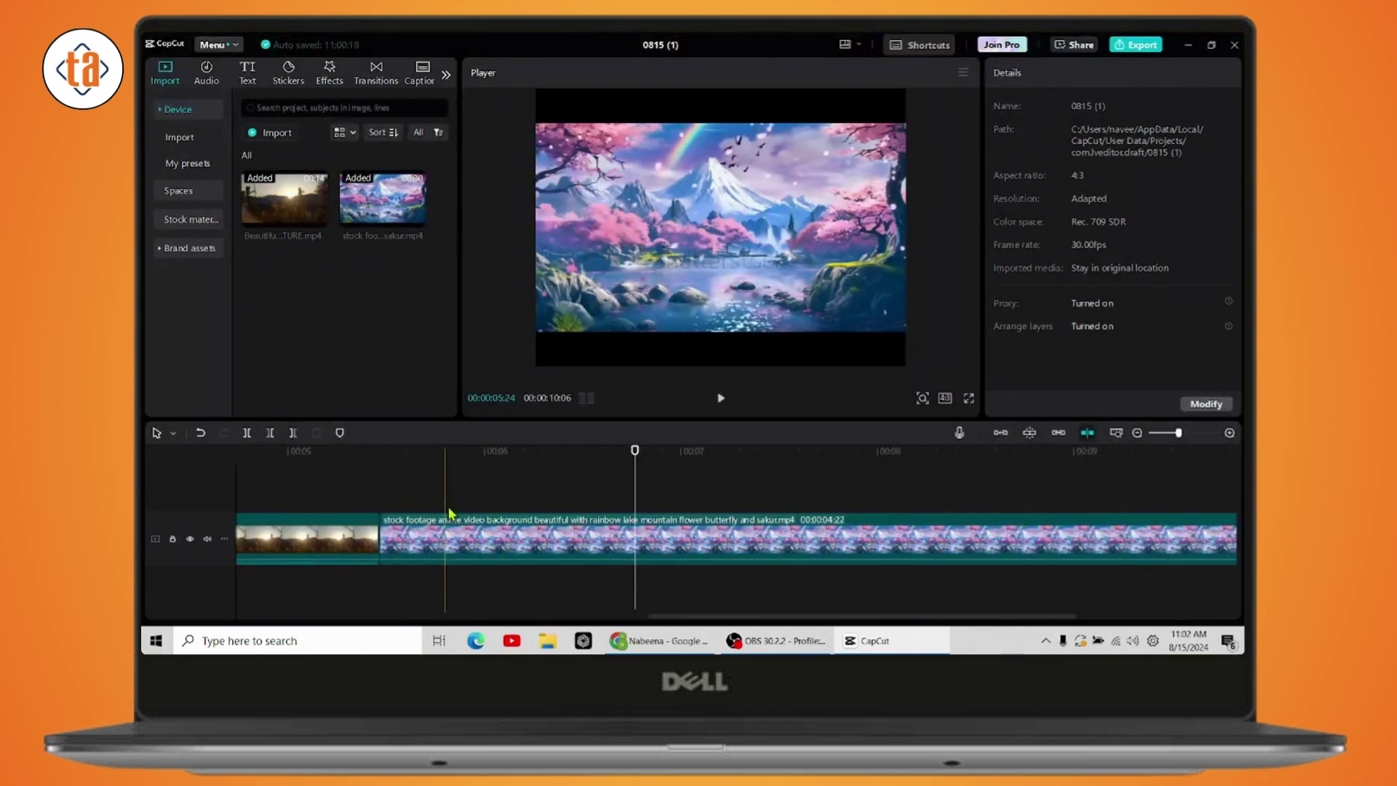
pyautogui.scroll(-6, 449, 514)
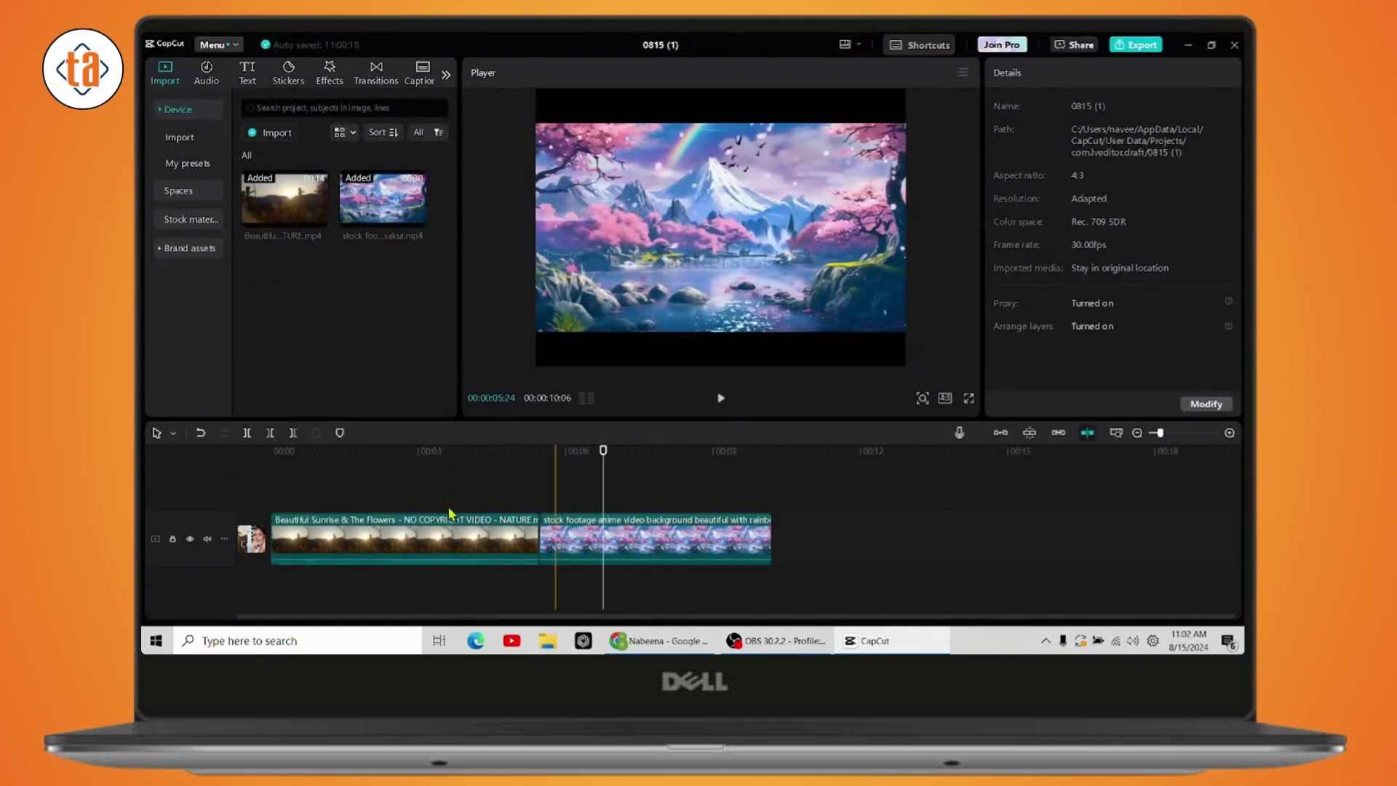